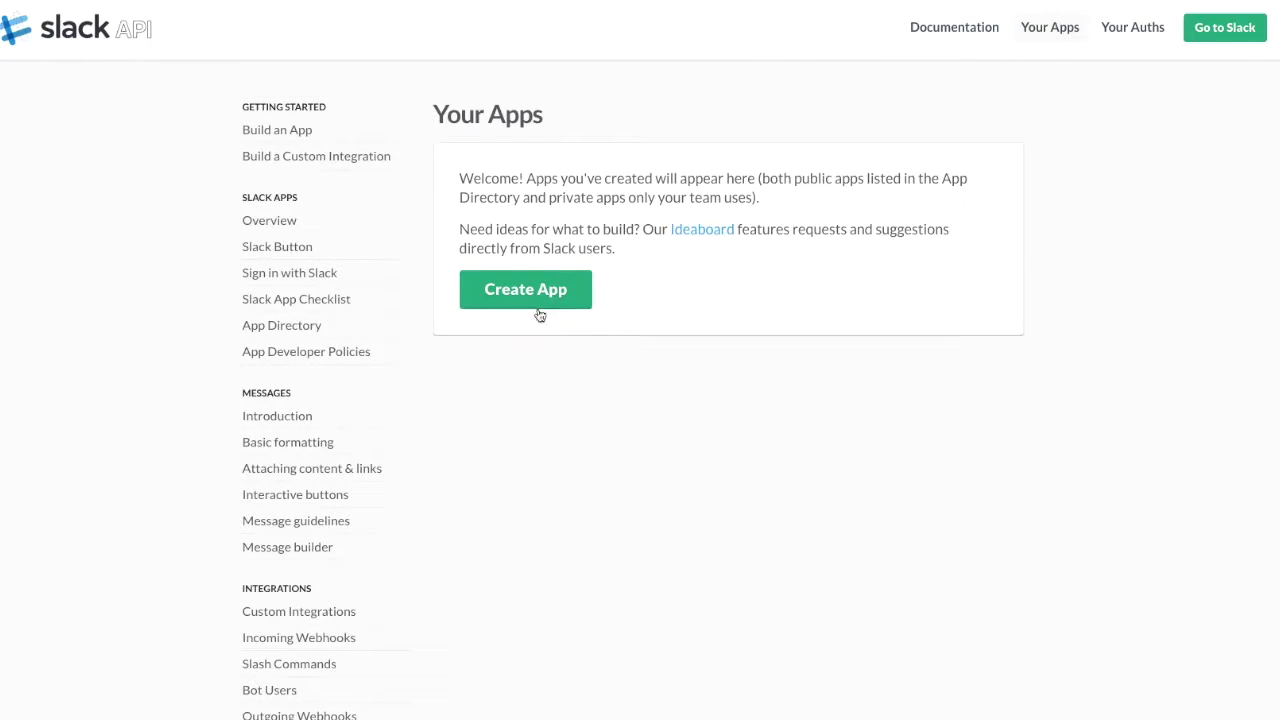
Start a new Slack app and name it "ChatFlow Choose Cat"
{"action": "left_click", "coordinate": [535, 298]}
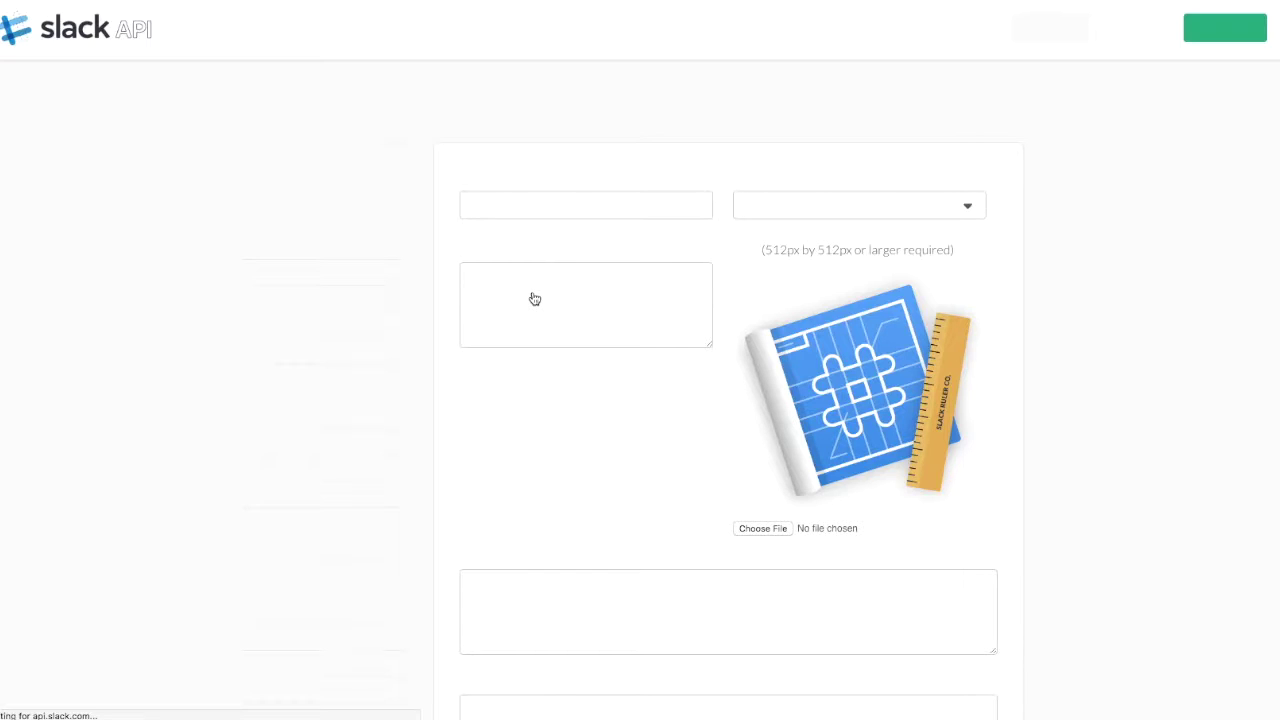
{"action": "left_click", "coordinate": [517, 203]}
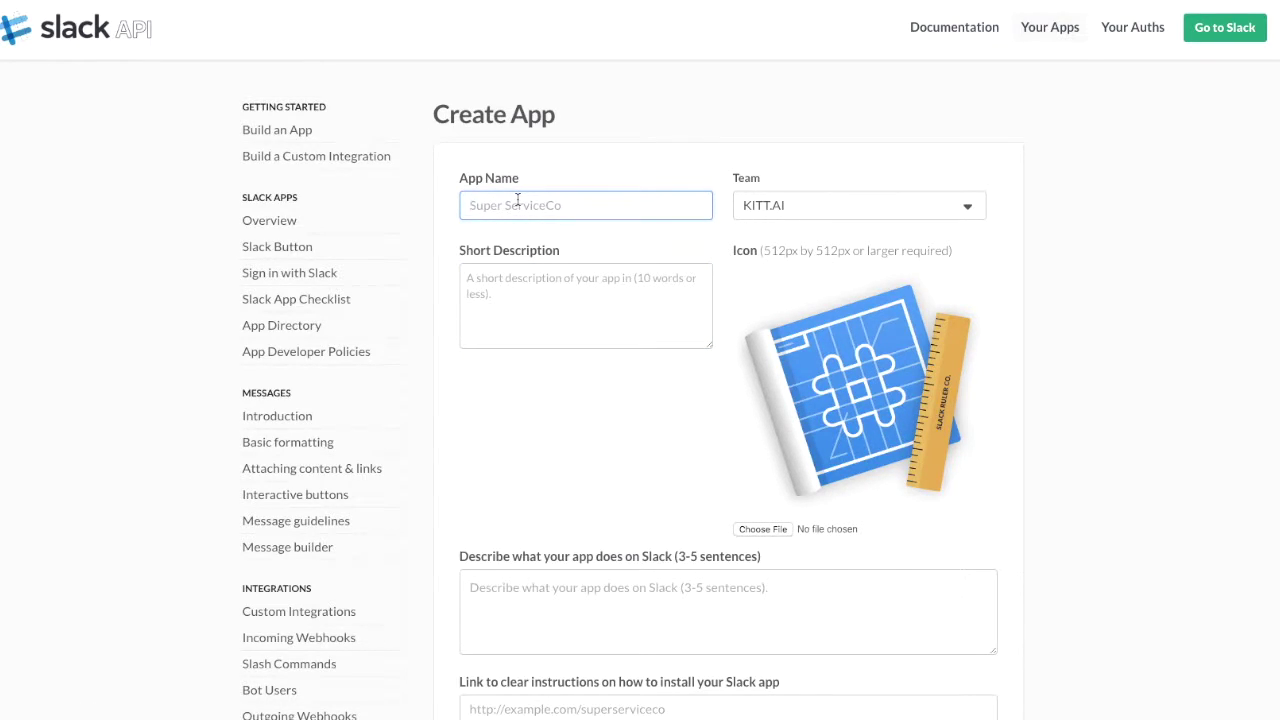
{"action": "type", "text": "ChatFlow Choose Cat"}
Enter "This app lets you choose cats!" as the app's short description
{"action": "key", "text": "Tab"}
{"action": "key", "text": "Tab"}
{"action": "type", "text": "This app is"}
{"action": "key", "text": "BackSpace"}
{"action": "key", "text": "BackSpace"}
{"action": "type", "text": "lets"}
{"action": "key", "text": "BackSpace"}
{"action": "key", "text": "BackSpace"}
{"action": "key", "text": "BackSpace"}
{"action": "key", "text": "BackSpace"}
{"action": "key", "text": "BackSpace"}
{"action": "key", "text": "BackSpace"}
{"action": "key", "text": "BackSpace"}
{"action": "key", "text": "BackSpace"}
{"action": "key", "text": "BackSpace"}
{"action": "key", "text": "BackSpace"}
{"action": "key", "text": "BackSpace"}
{"action": "key", "text": "BackSpace"}
{"action": "key", "text": "BackSpace"}
{"action": "type", "text": "This app lets you choose cats!"}
Describe the app as demonstrating how to integrate Slack's advanced features into Chatflow and being about cats, "Who doesn't love that?", and create it
{"action": "key", "text": "Tab"}
{"action": "key", "text": "Tab"}
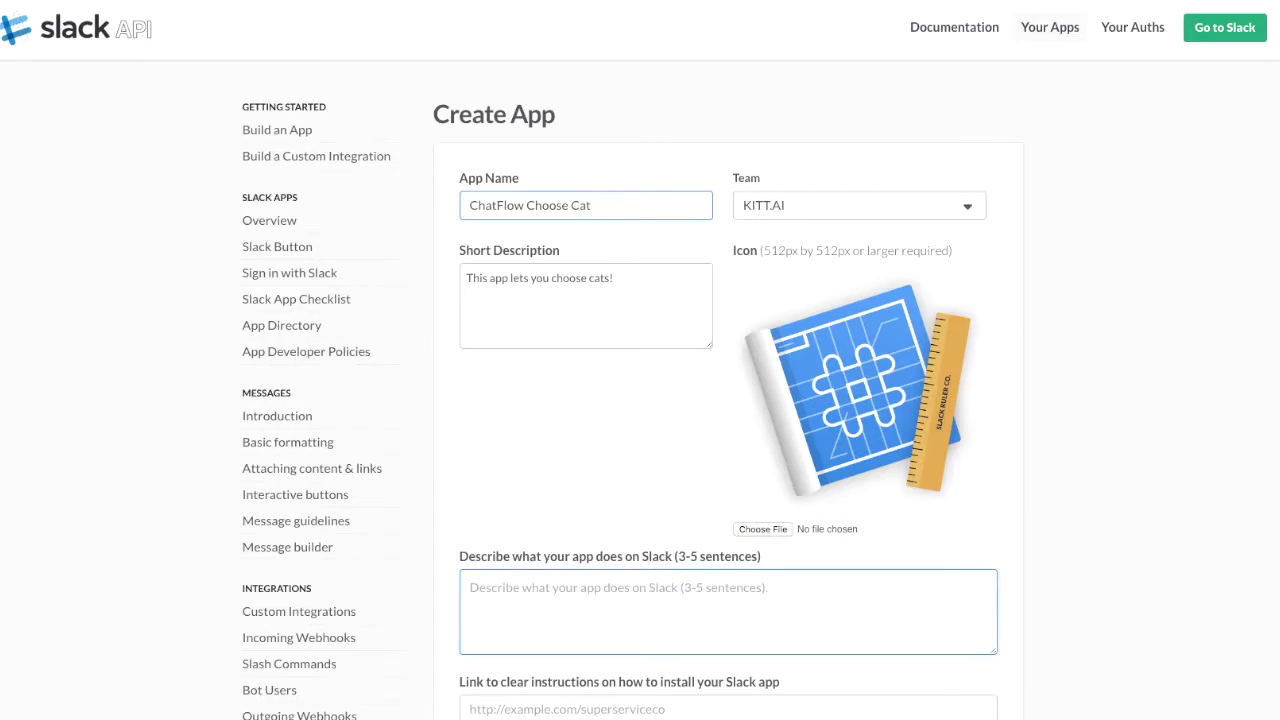
{"action": "type", "text": "This app demonstrates how to"}
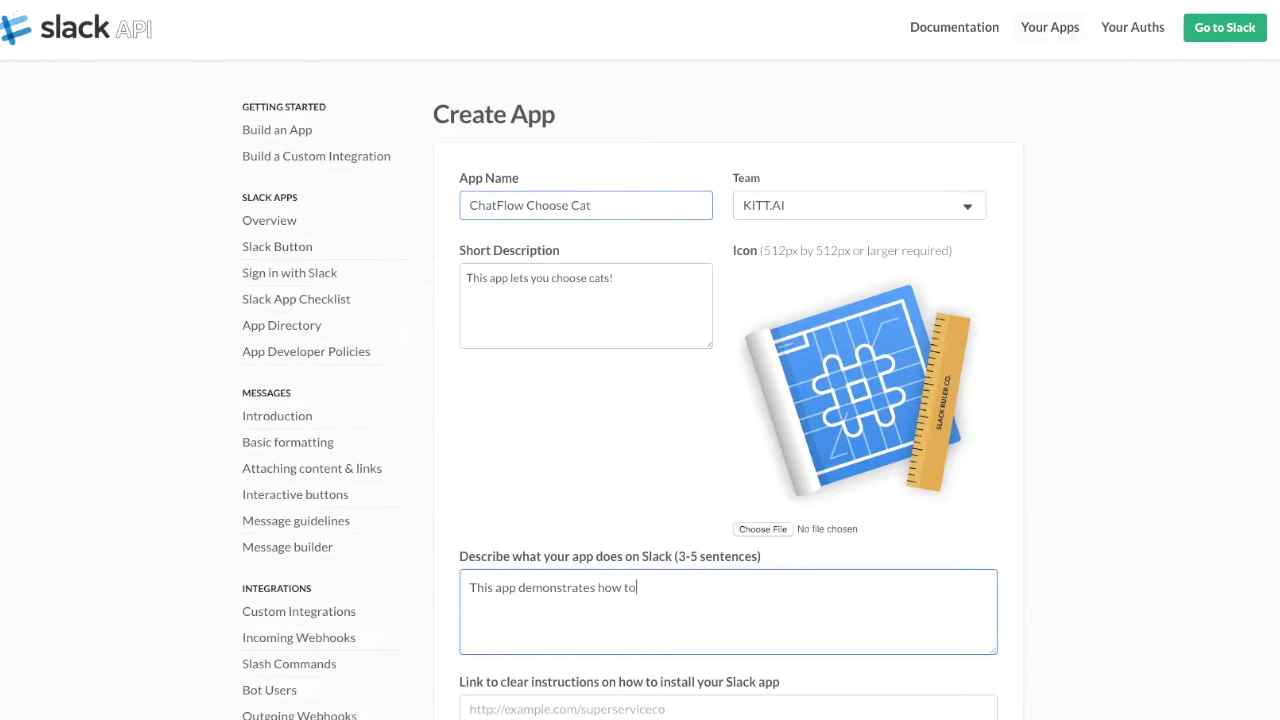
{"action": "type", "text": " integrate the advanced features of Slack "}
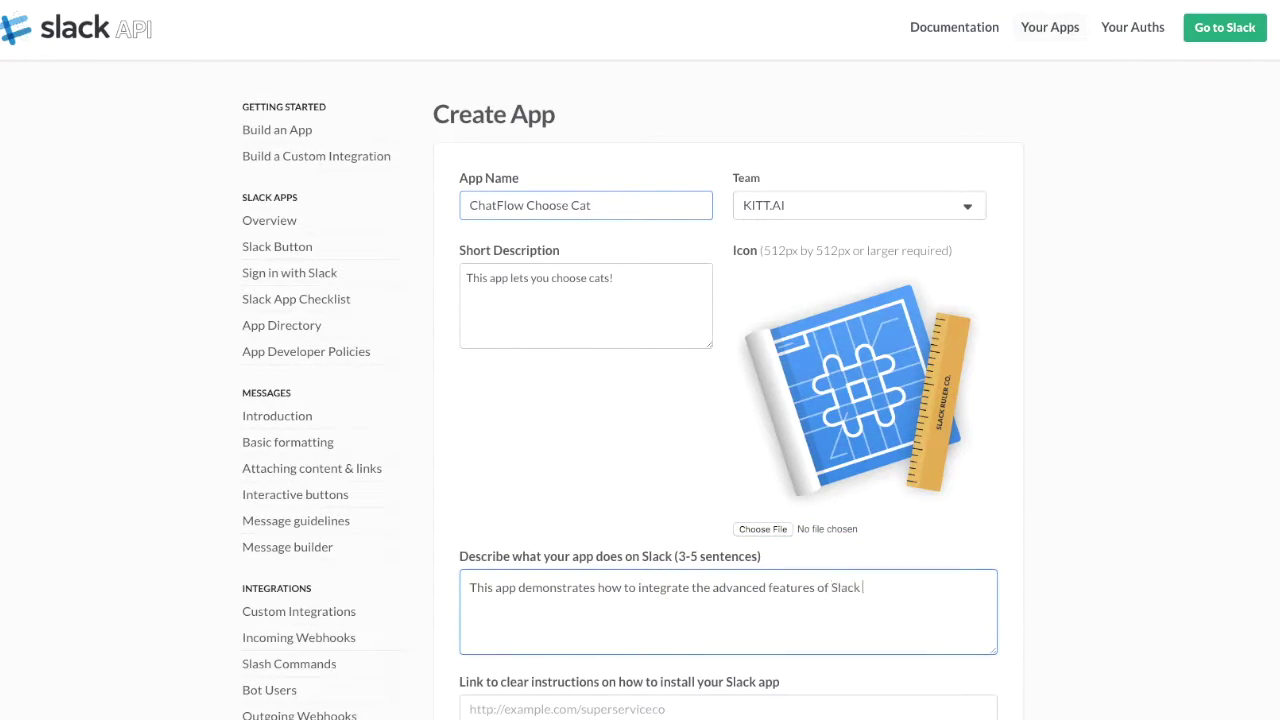
{"action": "type", "text": "into Chatflow. In addition, it is an app abou"}
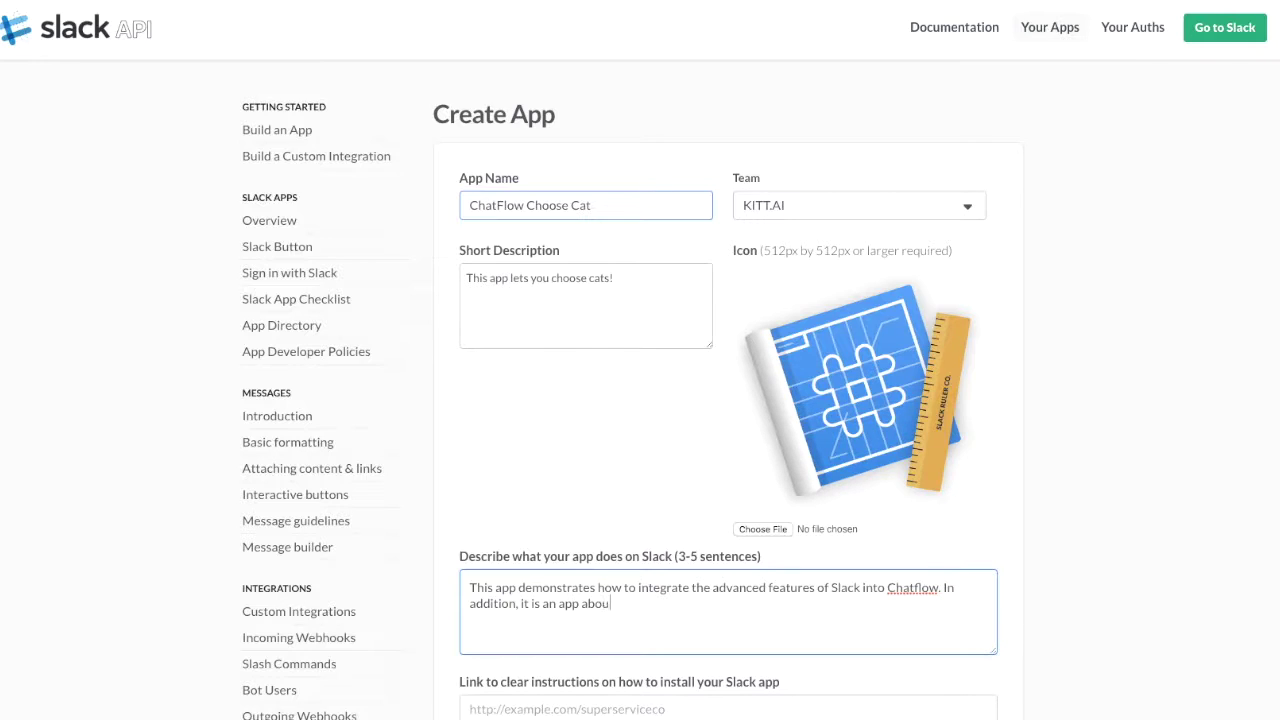
{"action": "type", "text": "t cats! Who doesn't love that?"}
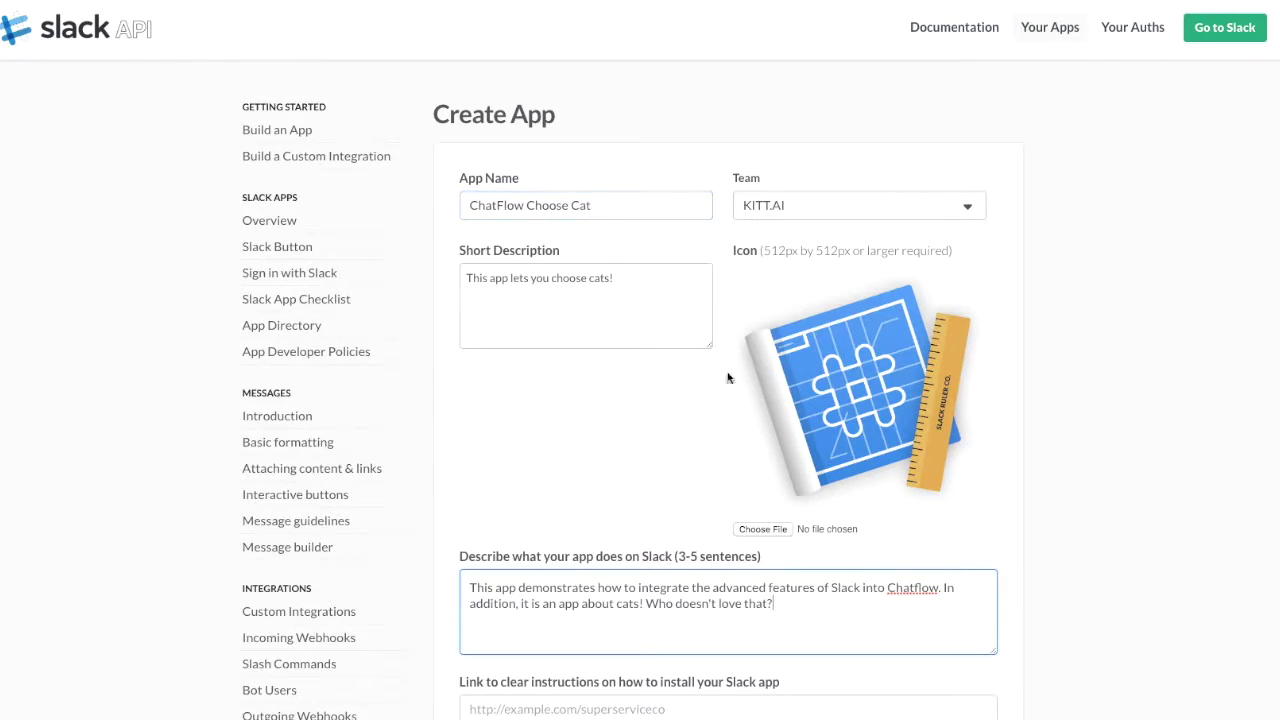
{"action": "scroll", "coordinate": [600, 350], "scroll_direction": "down", "scroll_amount": 7}
{"action": "left_click", "coordinate": [494, 331]}
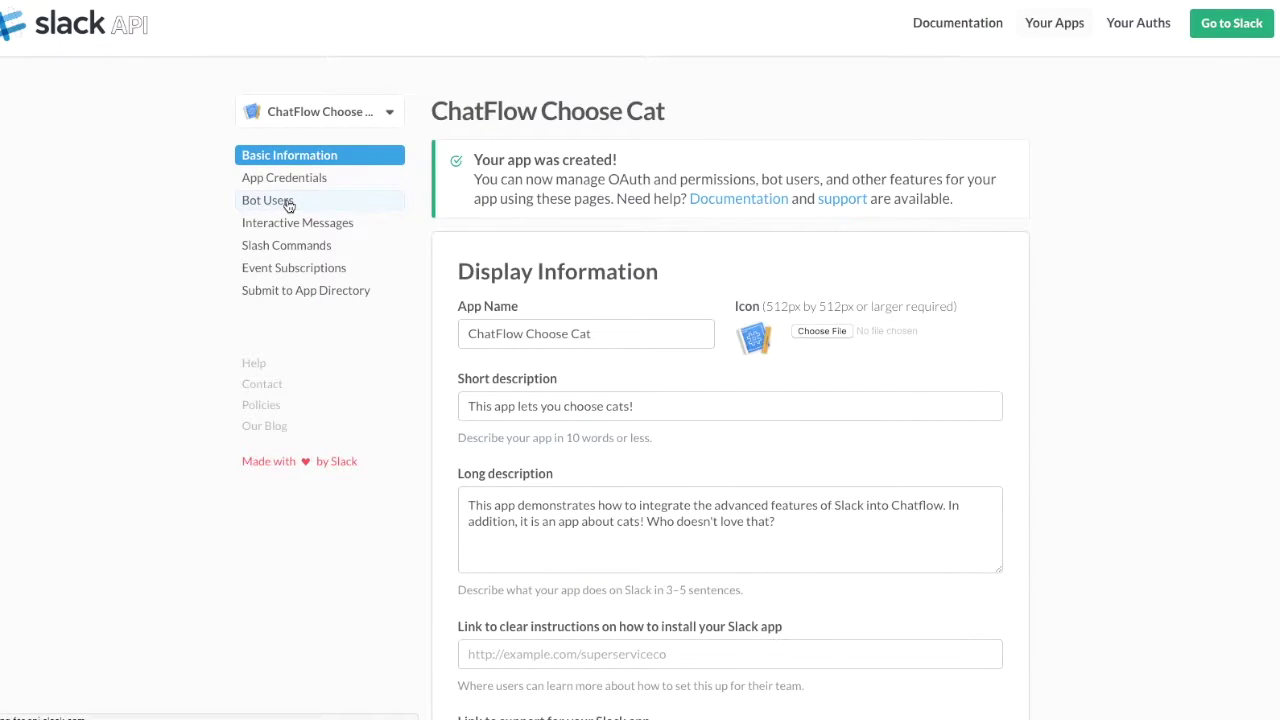
Add a bot user to the app with the default username chatflow_choose_cat
{"action": "left_click", "coordinate": [287, 202]}
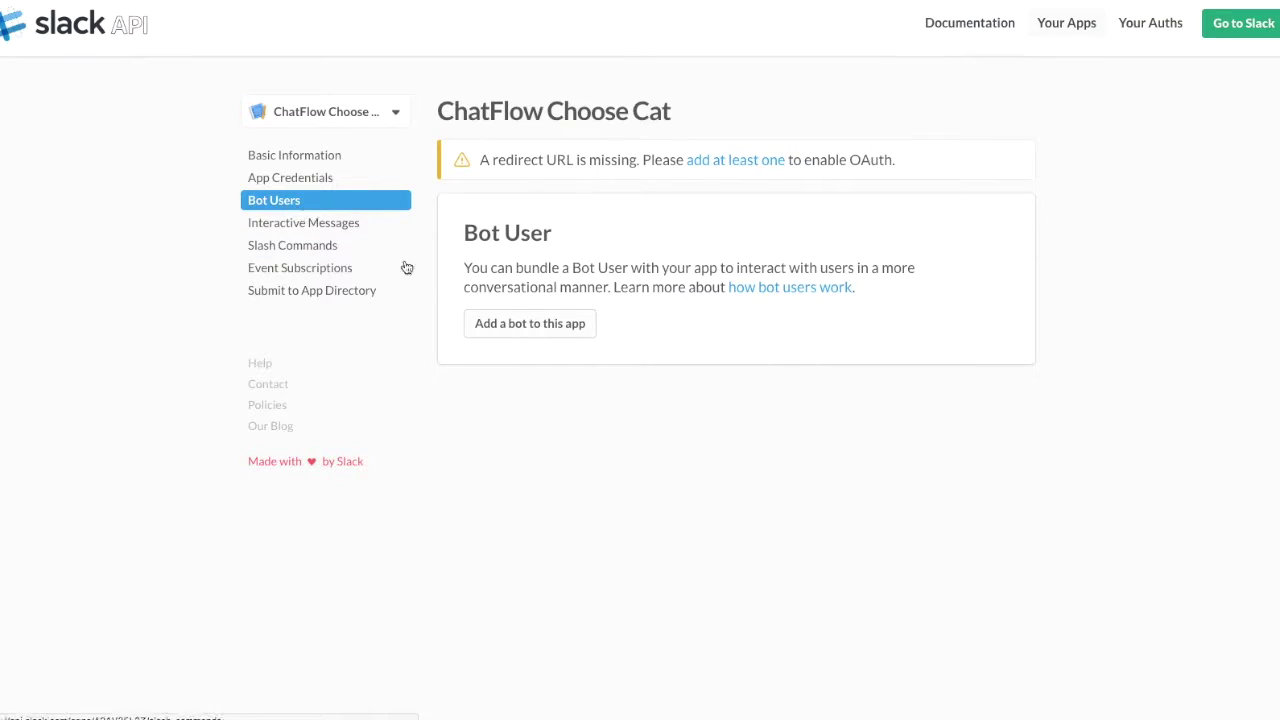
{"action": "left_click", "coordinate": [544, 330]}
{"action": "left_click", "coordinate": [545, 340]}
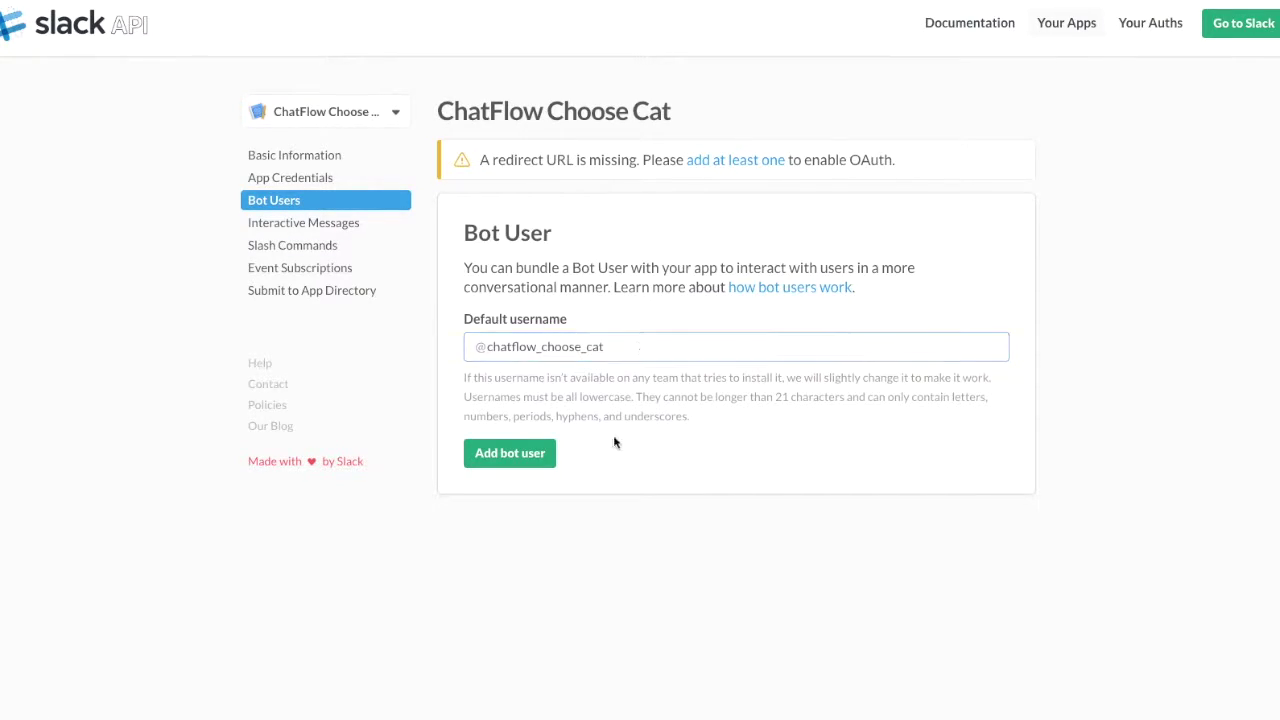
{"action": "left_click", "coordinate": [532, 457]}
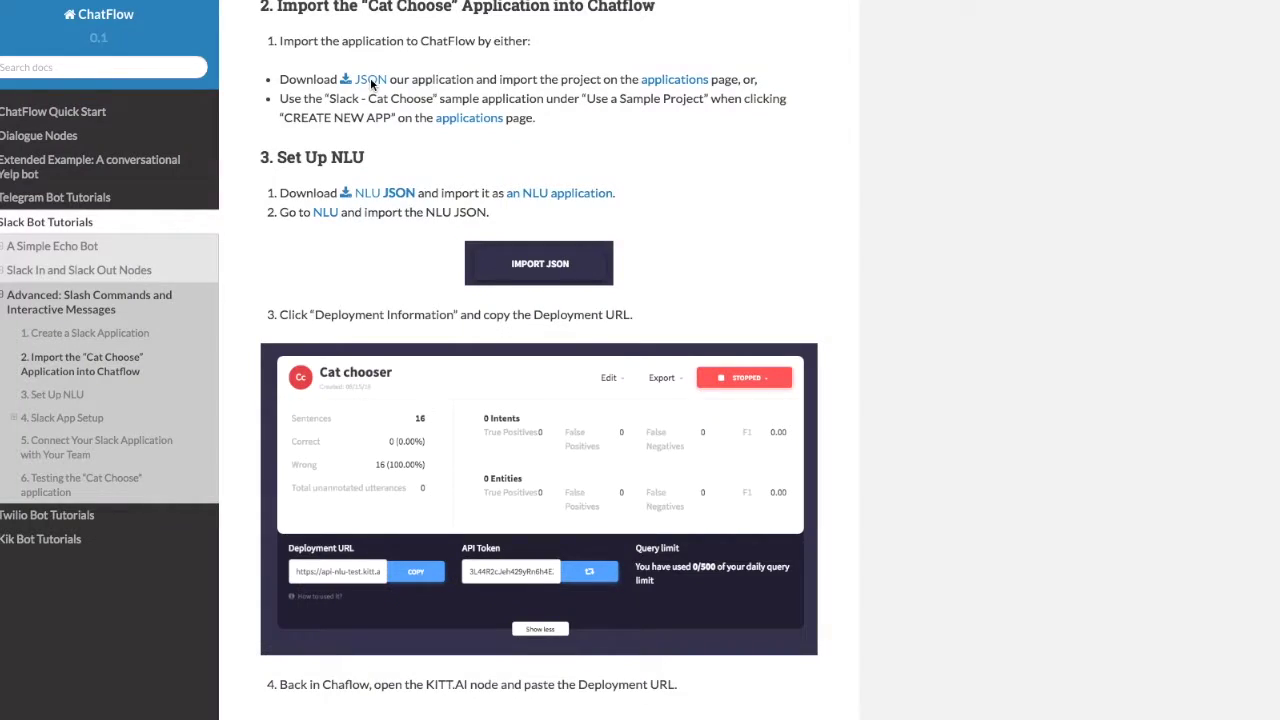
Download the Cat Choose application JSON from the ChatFlow tutorial and import SlackCatChoose.json into ChatFlow
{"action": "left_click", "coordinate": [364, 84]}
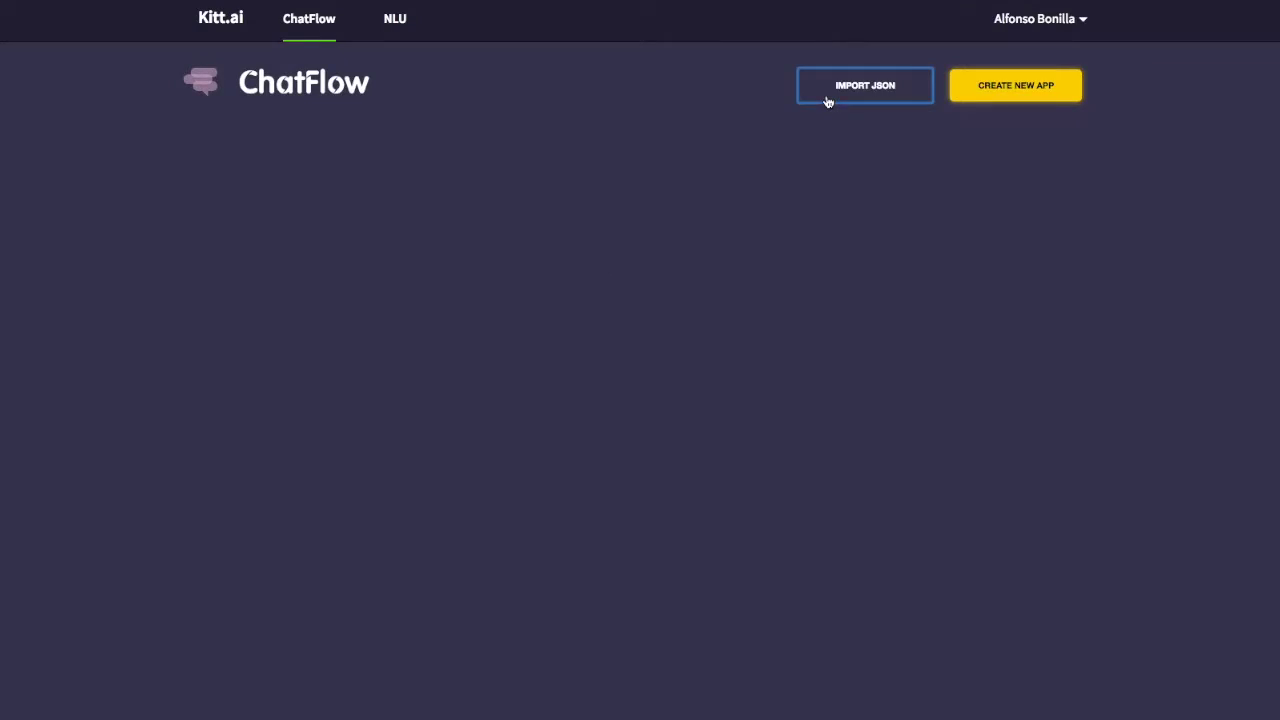
{"action": "left_click", "coordinate": [828, 101]}
{"action": "left_click", "coordinate": [553, 33]}
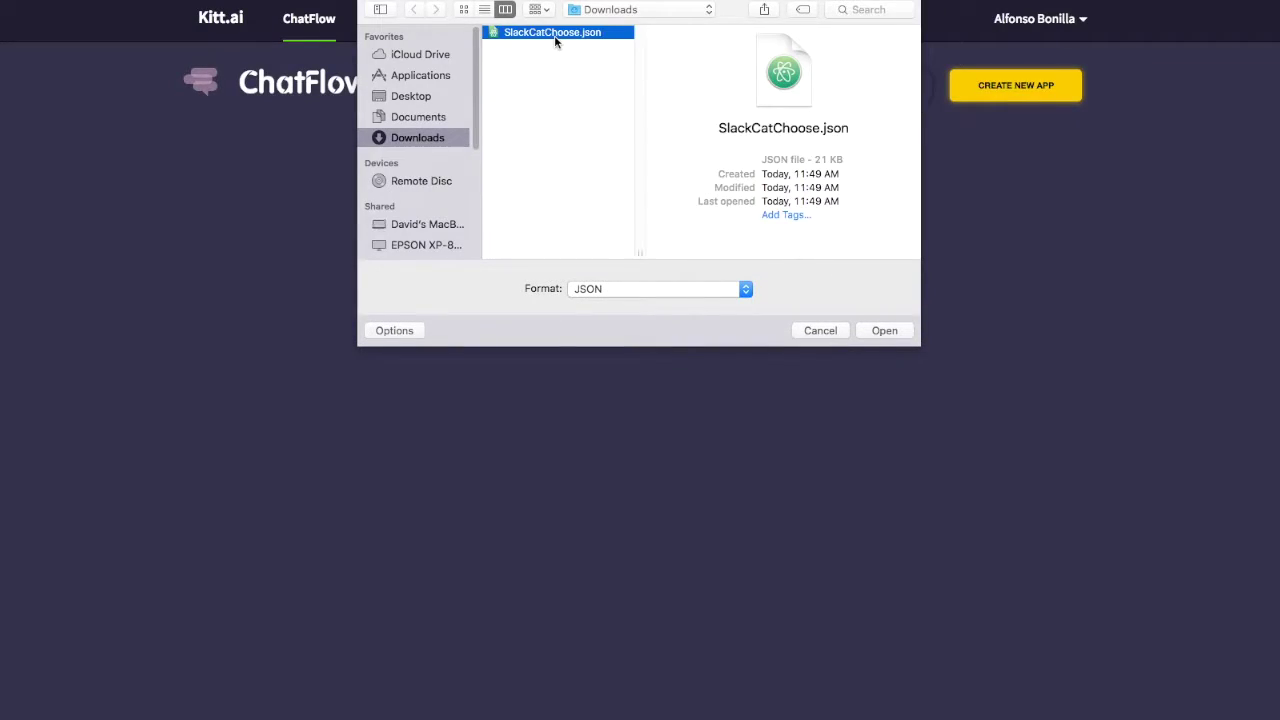
{"action": "left_click", "coordinate": [866, 336]}
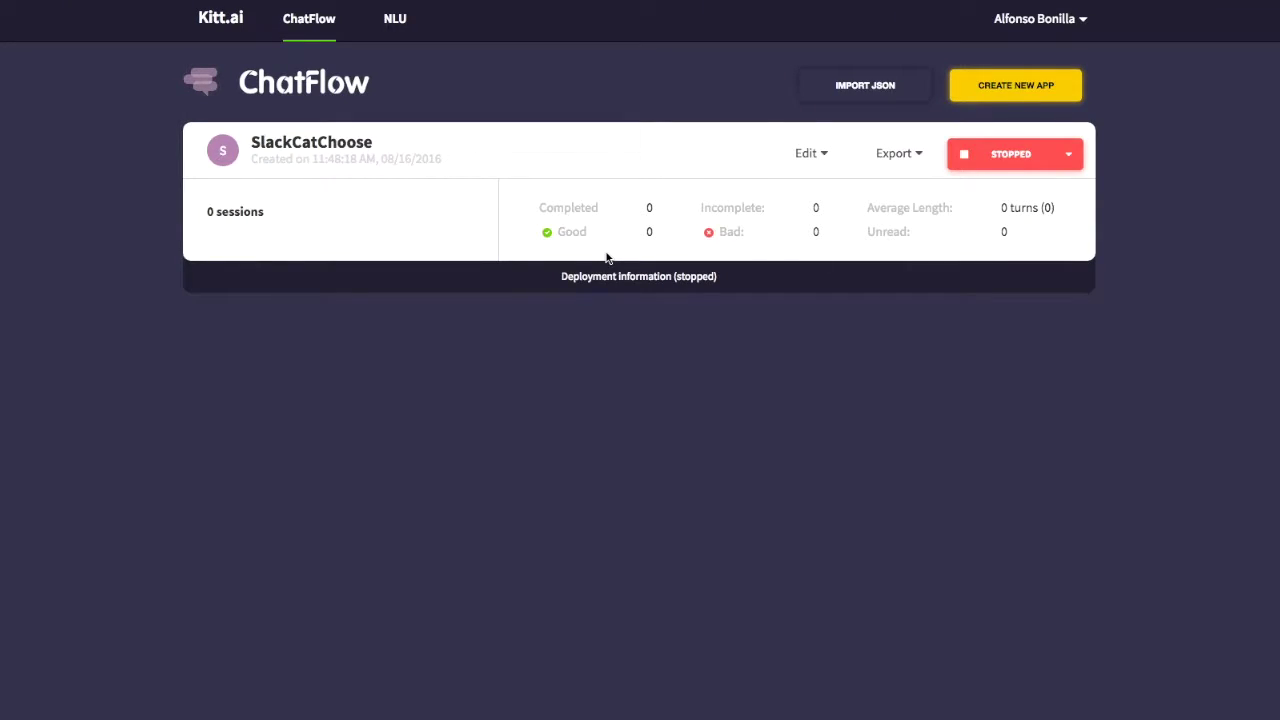
Create a new ChatFlow app from the "Slack - Cat Choose" sample project
{"action": "left_click", "coordinate": [983, 88]}
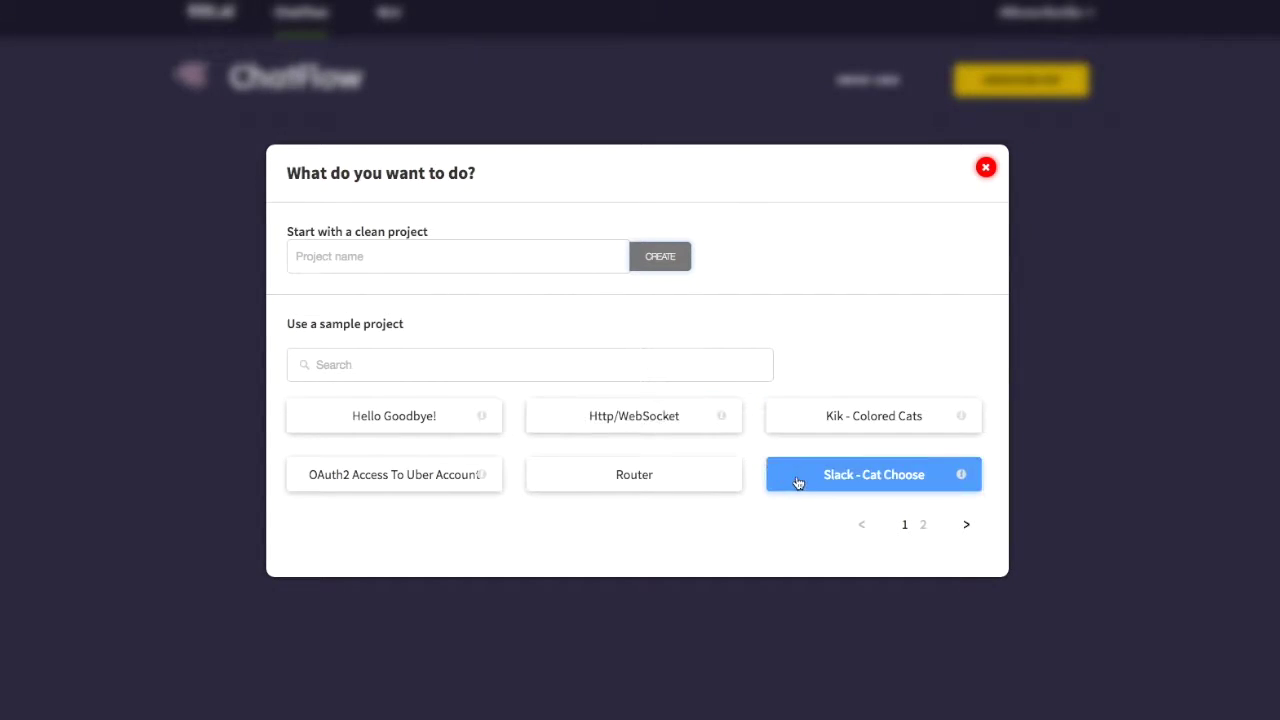
{"action": "left_click", "coordinate": [806, 480]}
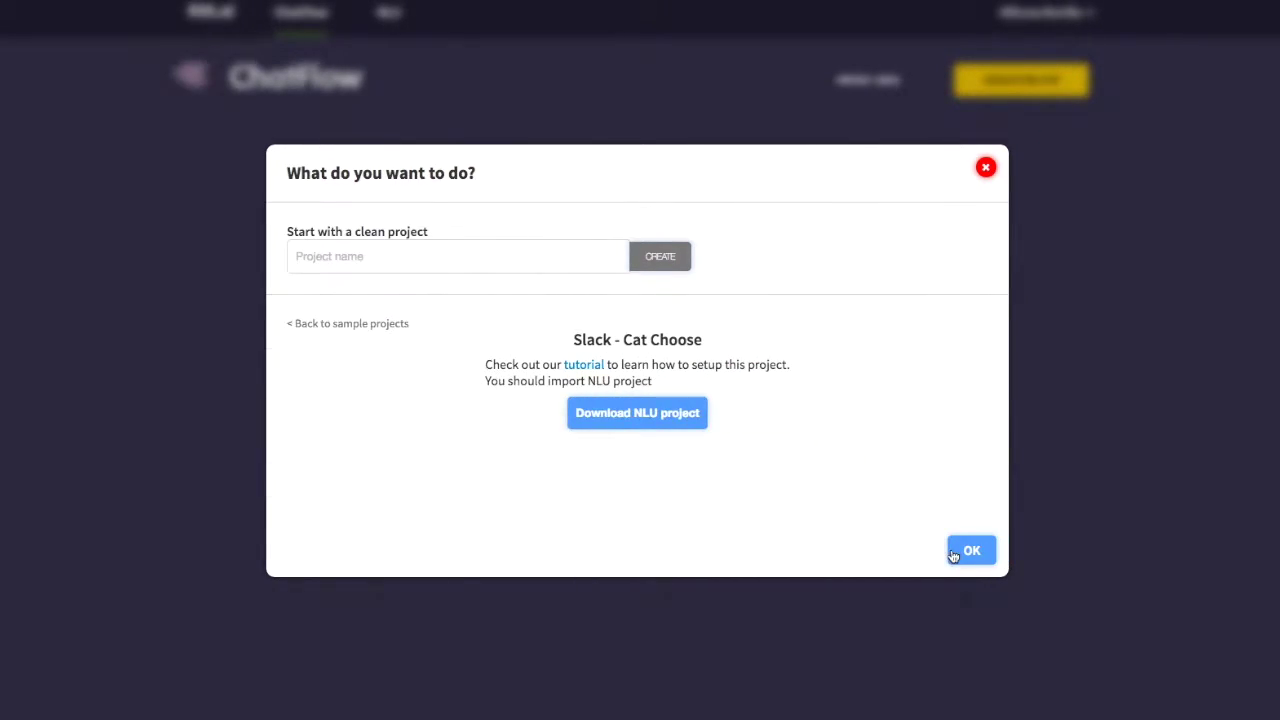
{"action": "left_click", "coordinate": [953, 556]}
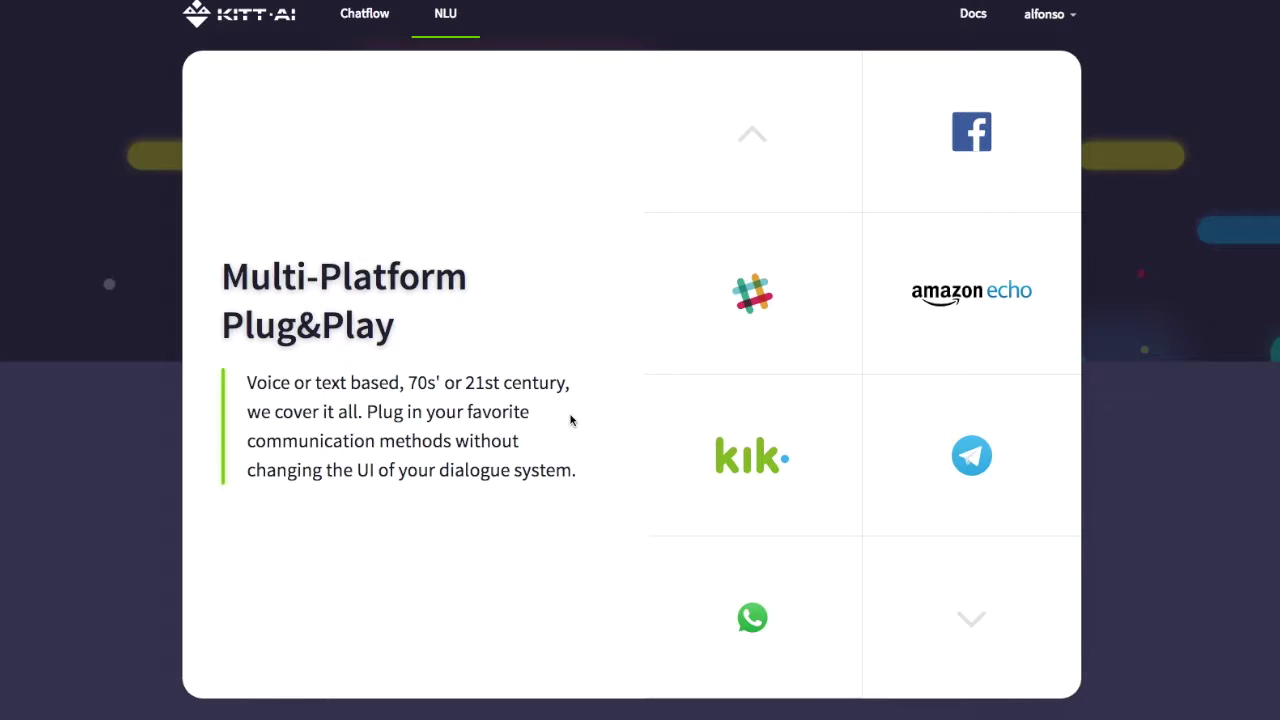
Switch to the KITT.AI NLU page and import SlackCatChoose-nlu.json as an NLU application
{"action": "left_click", "coordinate": [447, 16]}
{"action": "left_click", "coordinate": [875, 92]}
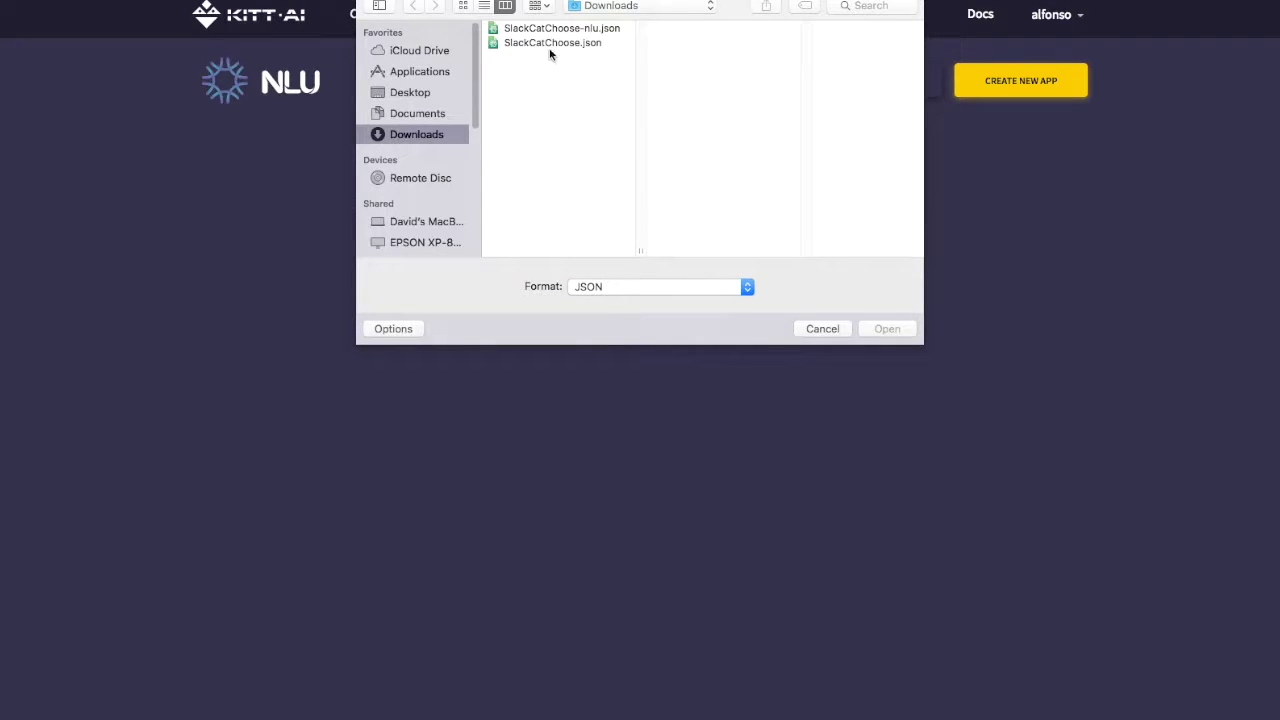
{"action": "left_click", "coordinate": [552, 30]}
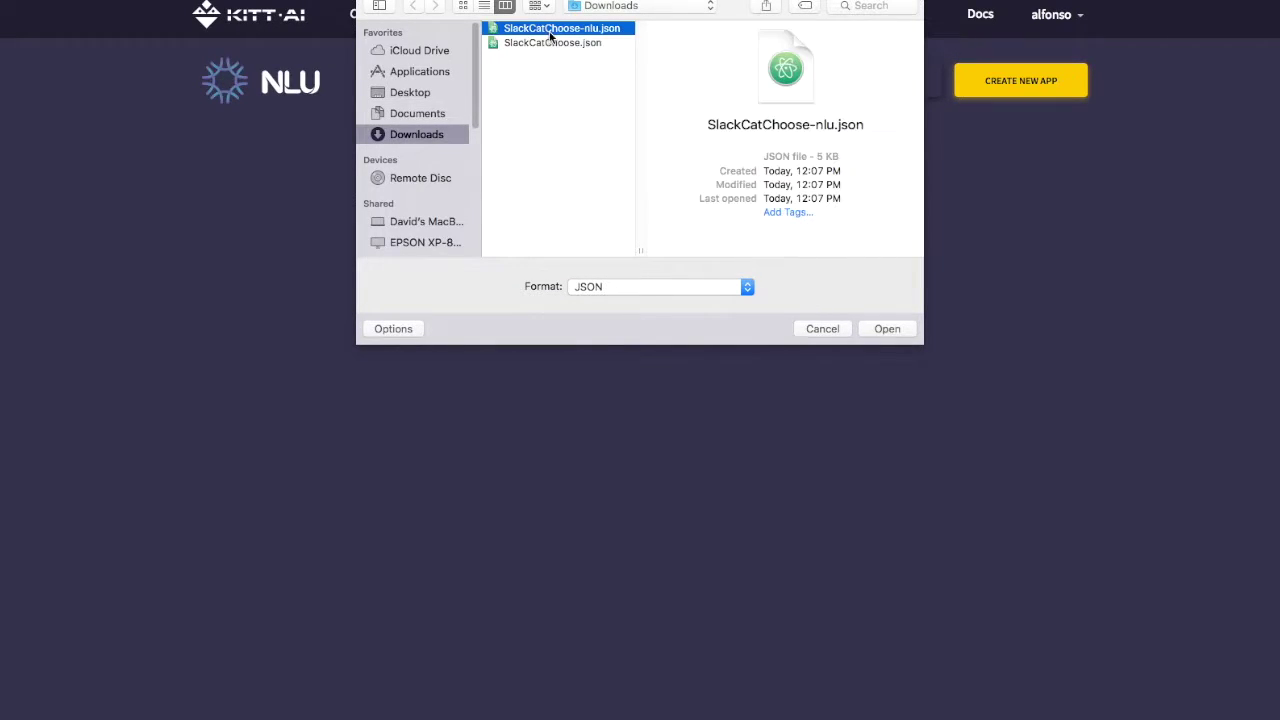
{"action": "left_click", "coordinate": [887, 329]}
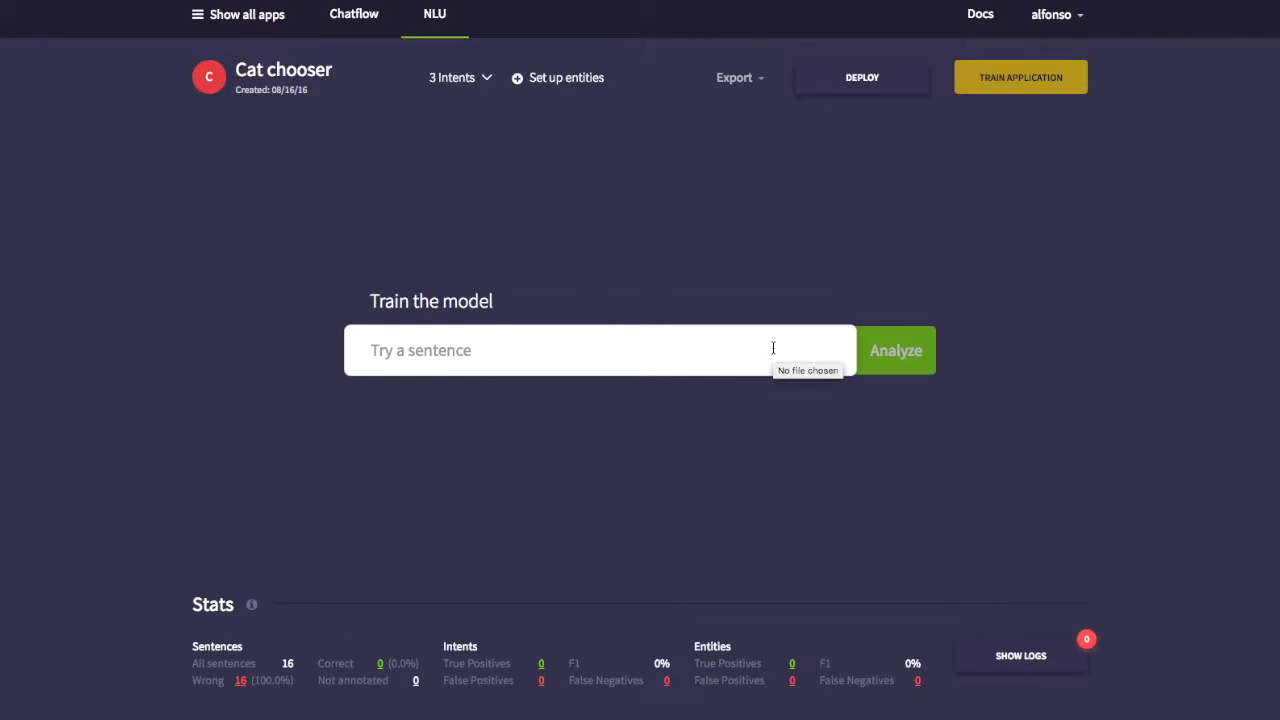
Return to the NLU app list, expand Cat chooser's deployment information and copy its Deployment URL
{"action": "left_click", "coordinate": [259, 35]}
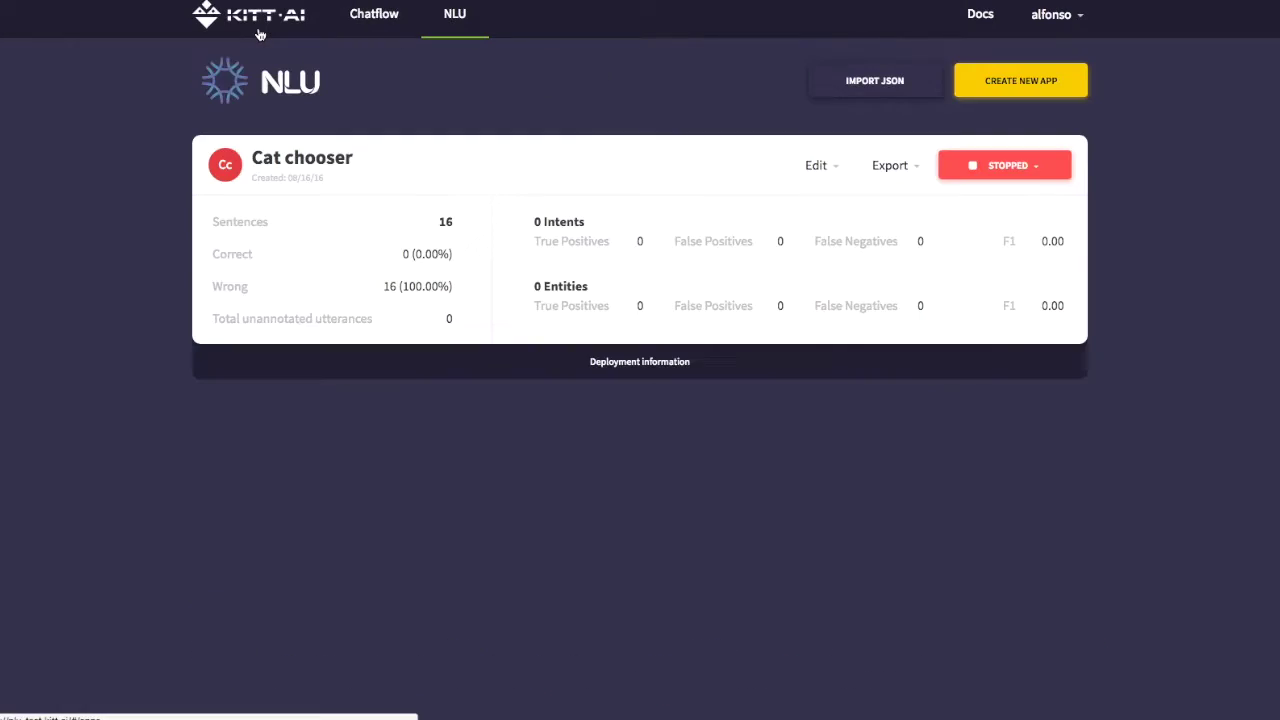
{"action": "left_click", "coordinate": [645, 376]}
{"action": "left_click", "coordinate": [455, 400]}
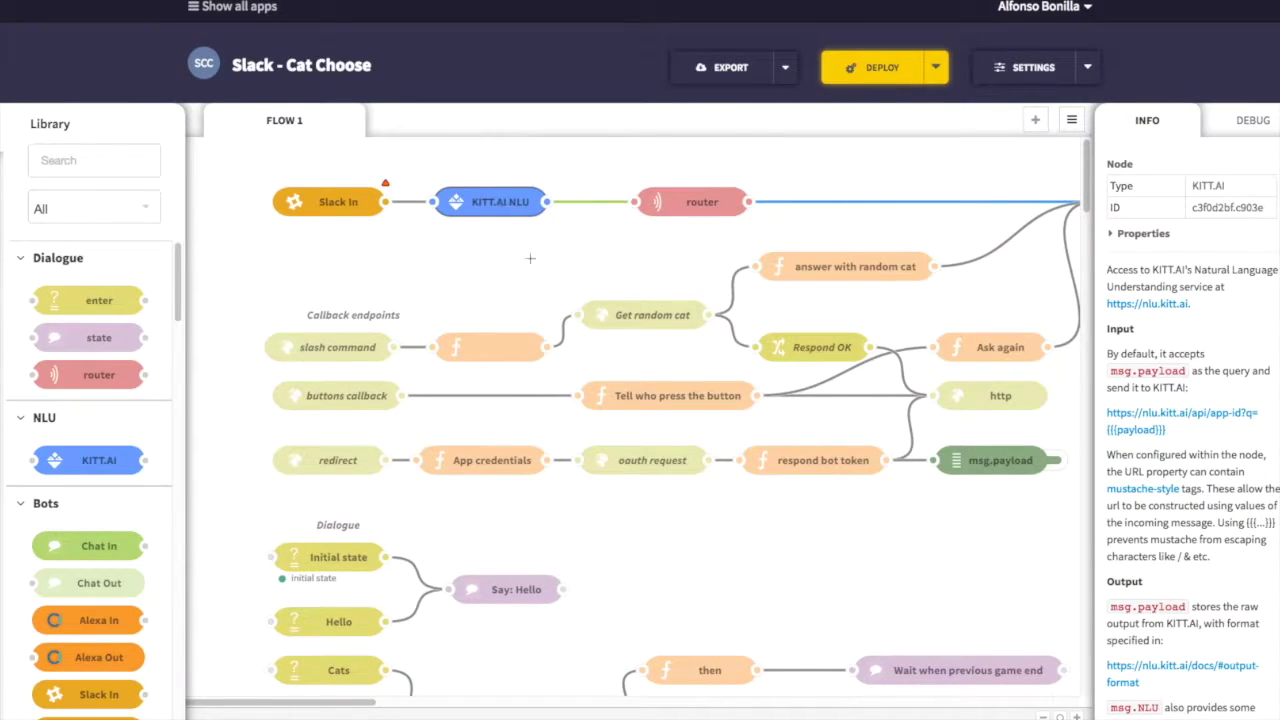
Set the KITT.AI NLU node's URL in the Slack - Cat Choose flow to the copied deployment URL with its API token, ending in {{{payload}}}
{"action": "double_click", "coordinate": [505, 208]}
{"action": "key", "text": "Tab"}
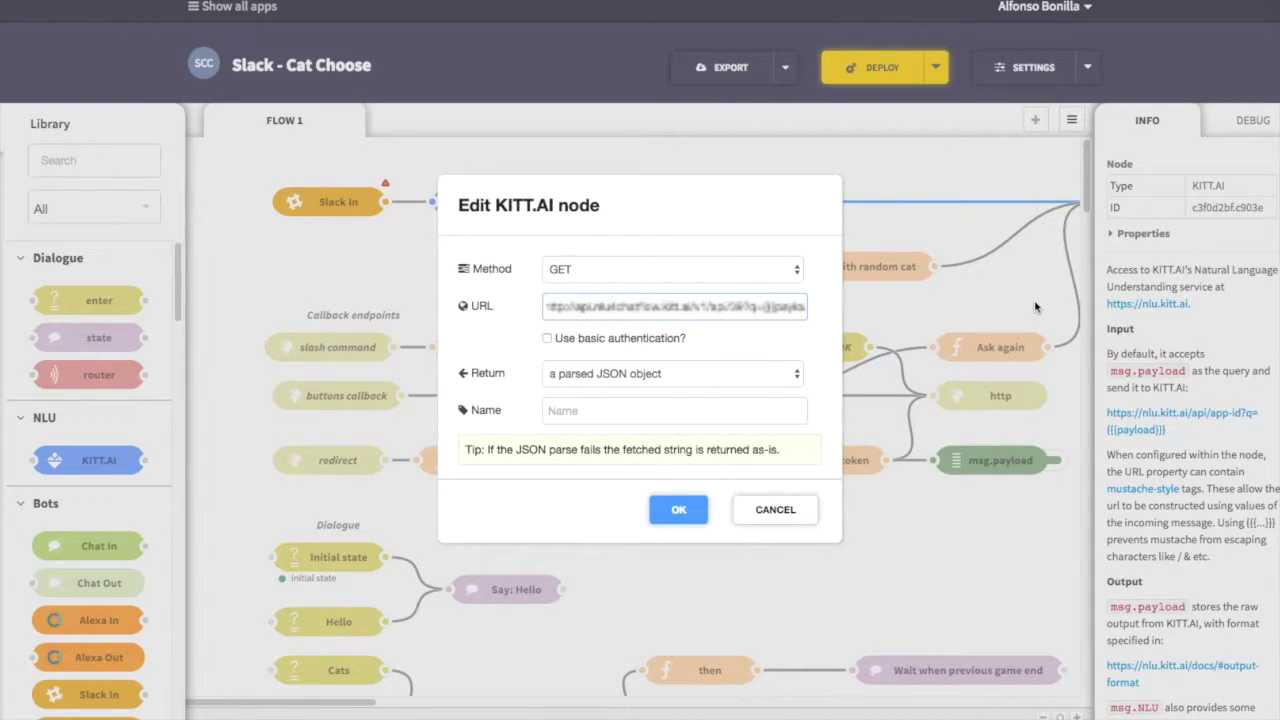
{"action": "key", "text": "ctrl+v"}
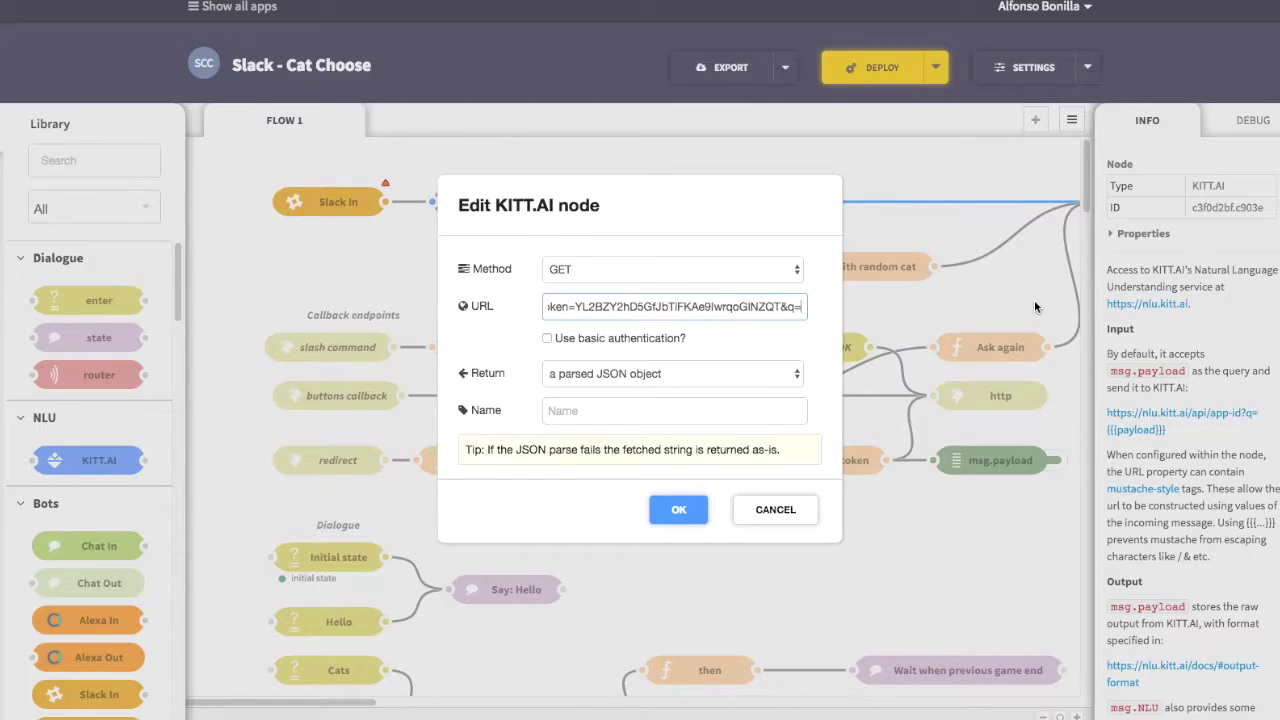
{"action": "type", "text": "{{{"}
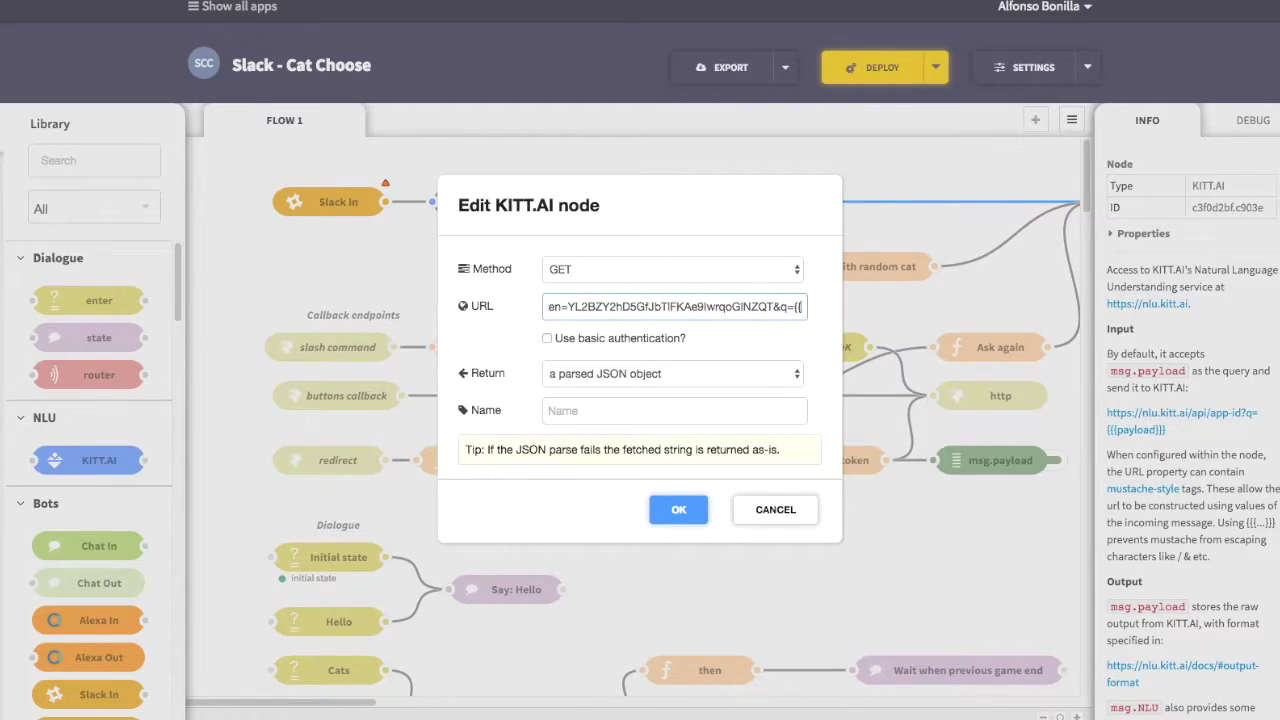
{"action": "type", "text": "pay"}
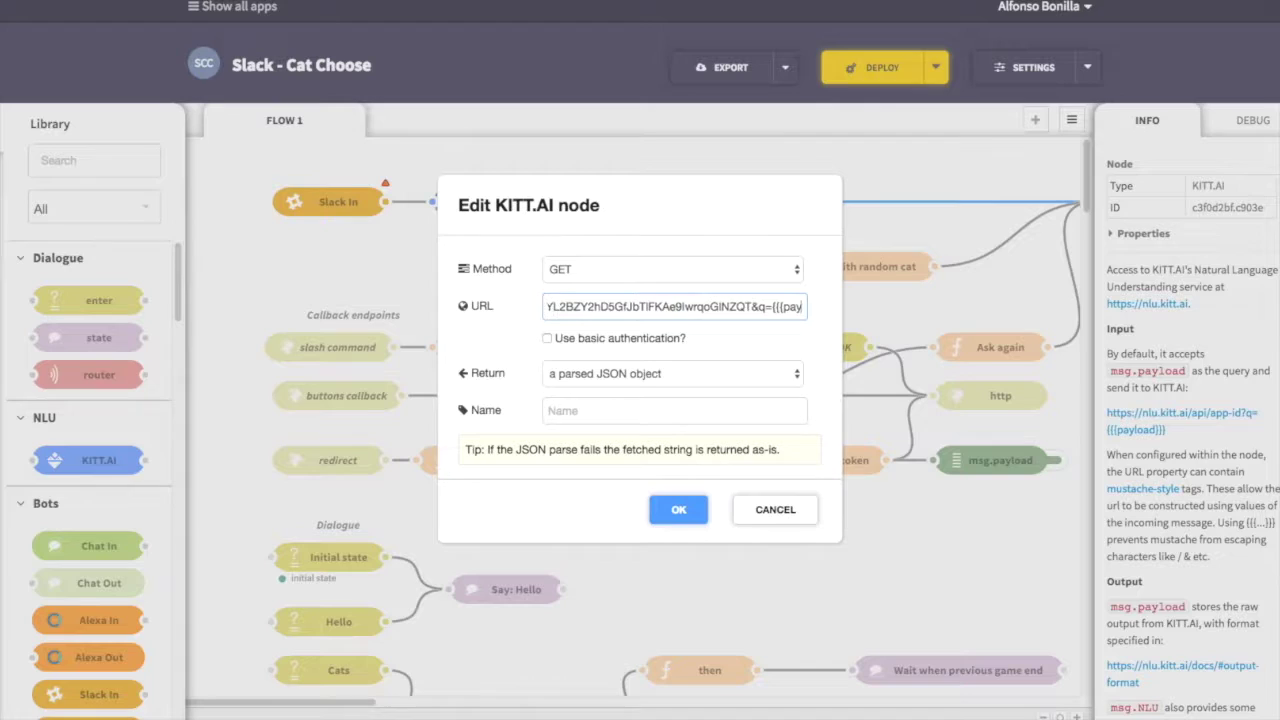
{"action": "type", "text": "load}}}"}
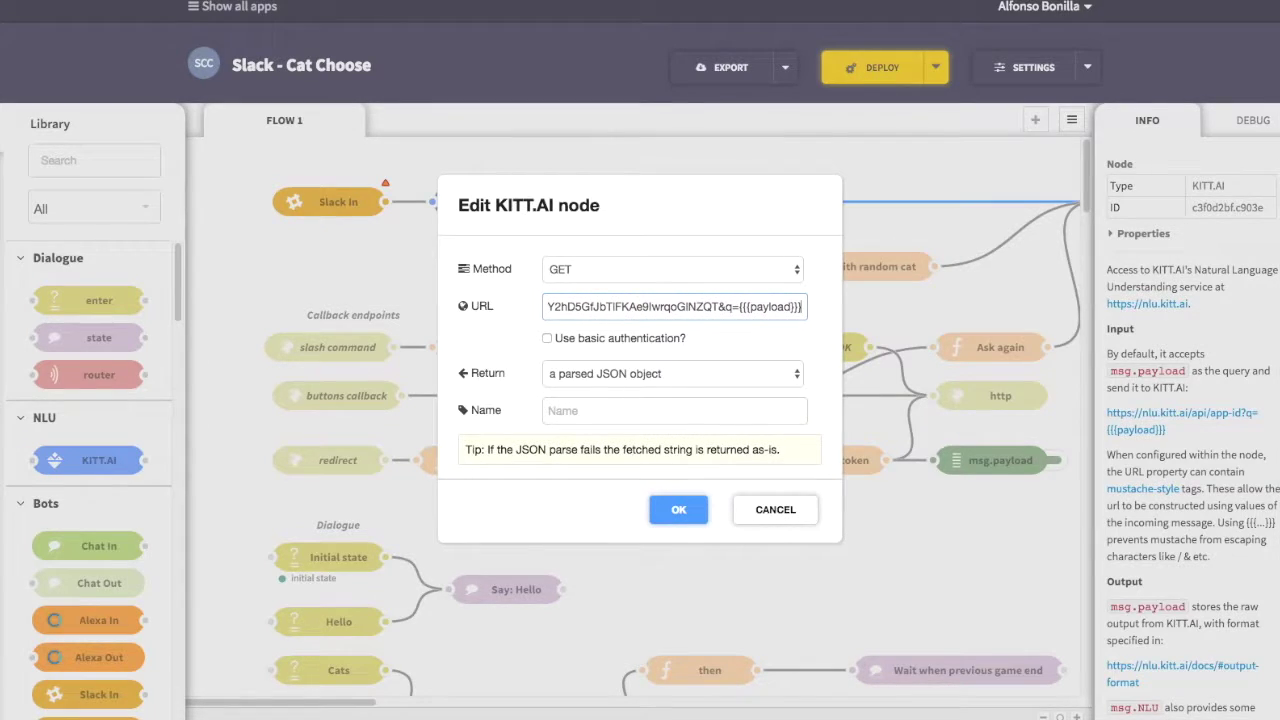
{"action": "left_click", "coordinate": [678, 509]}
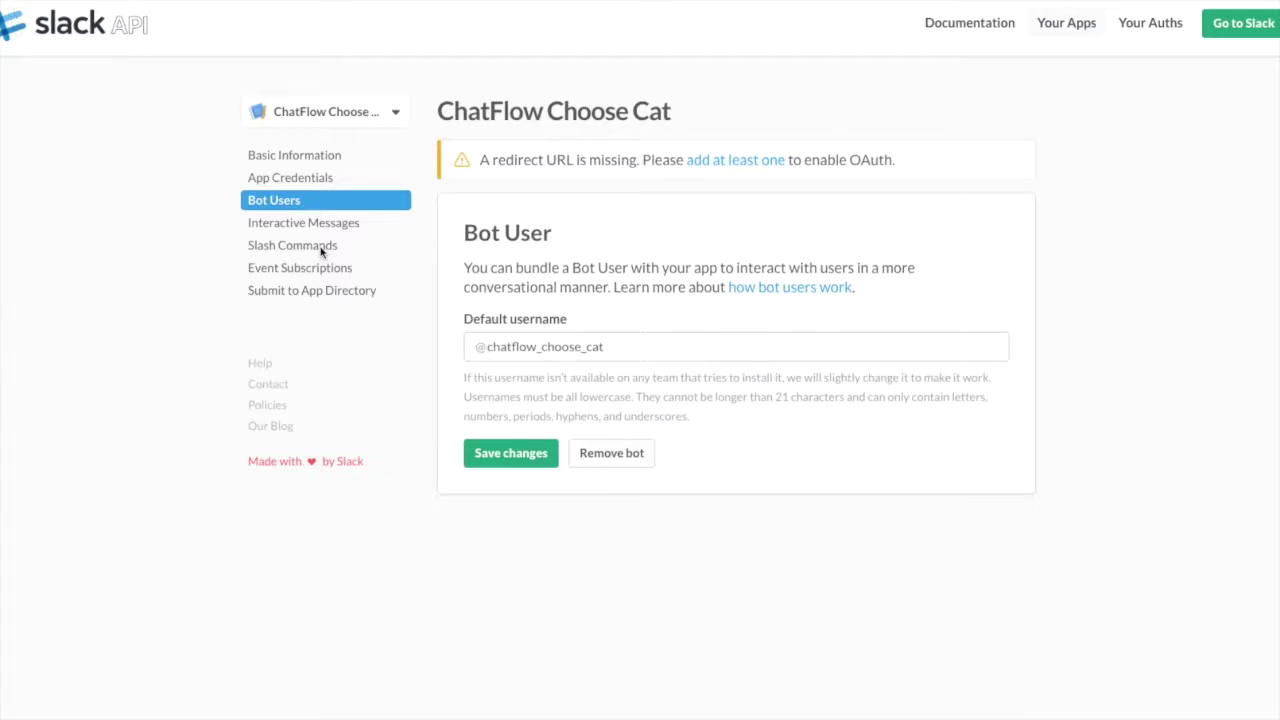
Switch to the Slack app's settings and start a new slash command named /randomcat
{"action": "left_click", "coordinate": [321, 253]}
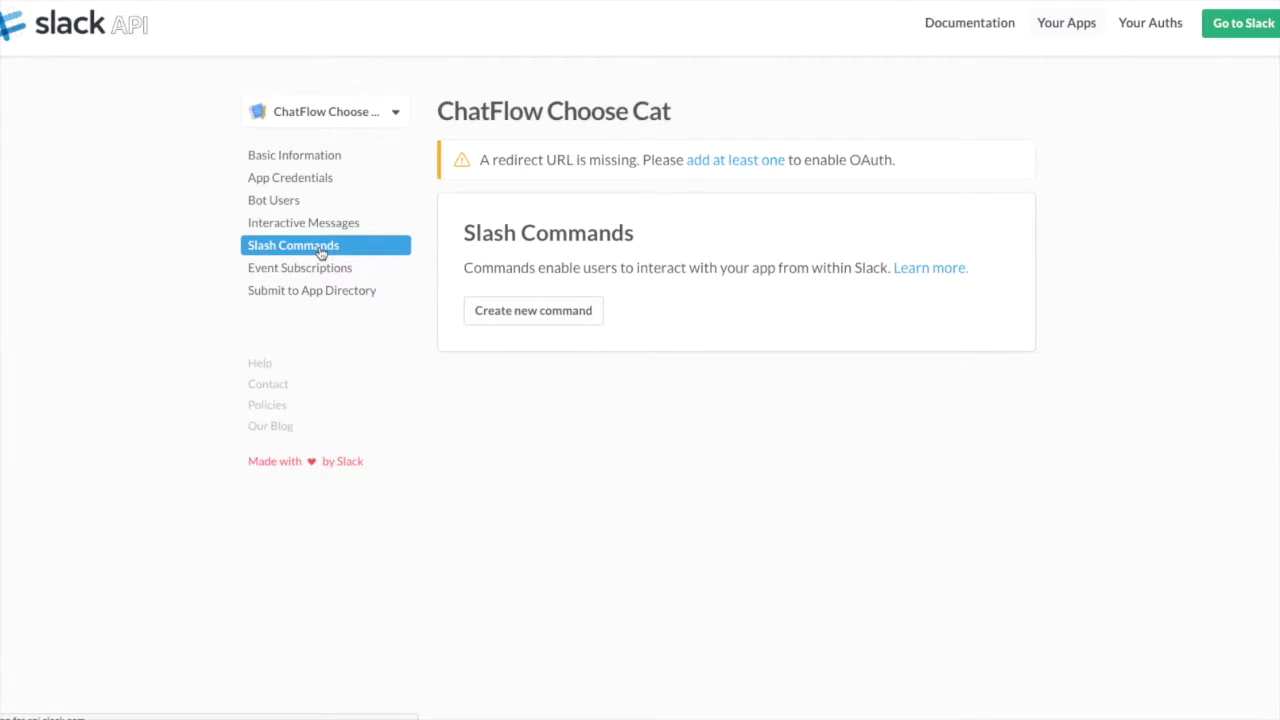
{"action": "left_click", "coordinate": [526, 316]}
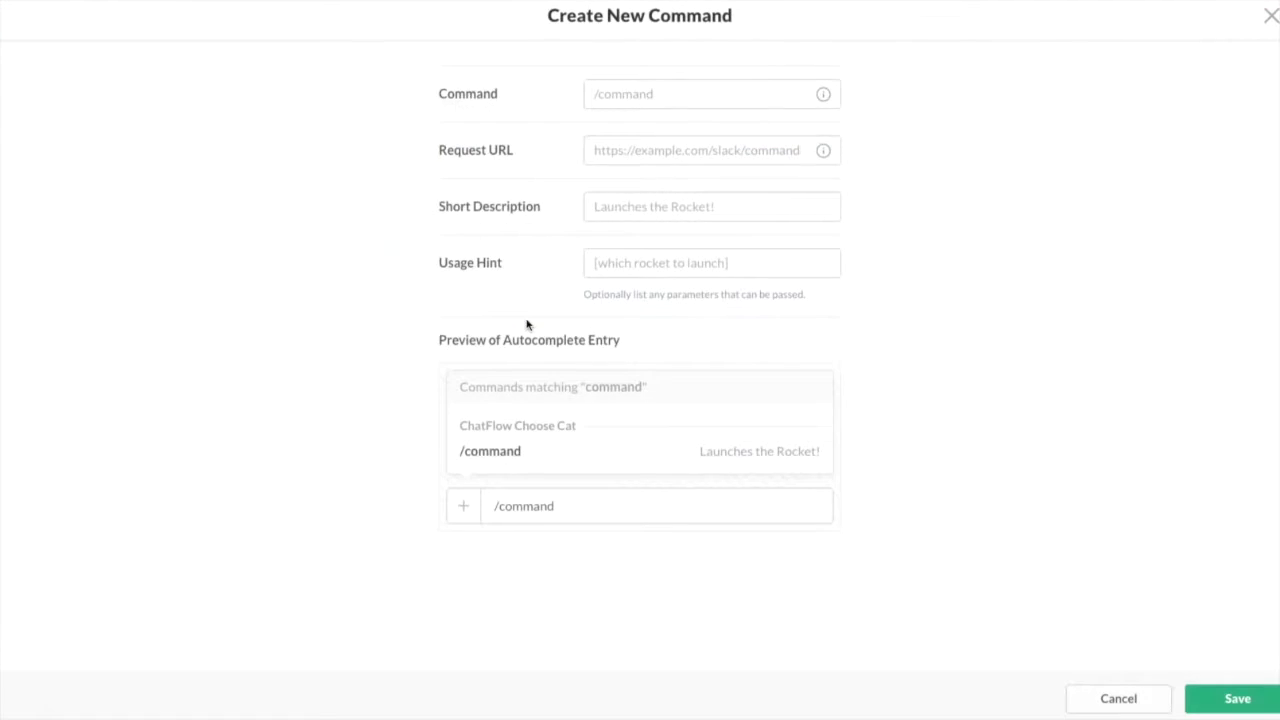
{"action": "left_click", "coordinate": [621, 100]}
{"action": "type", "text": "/randomcat"}
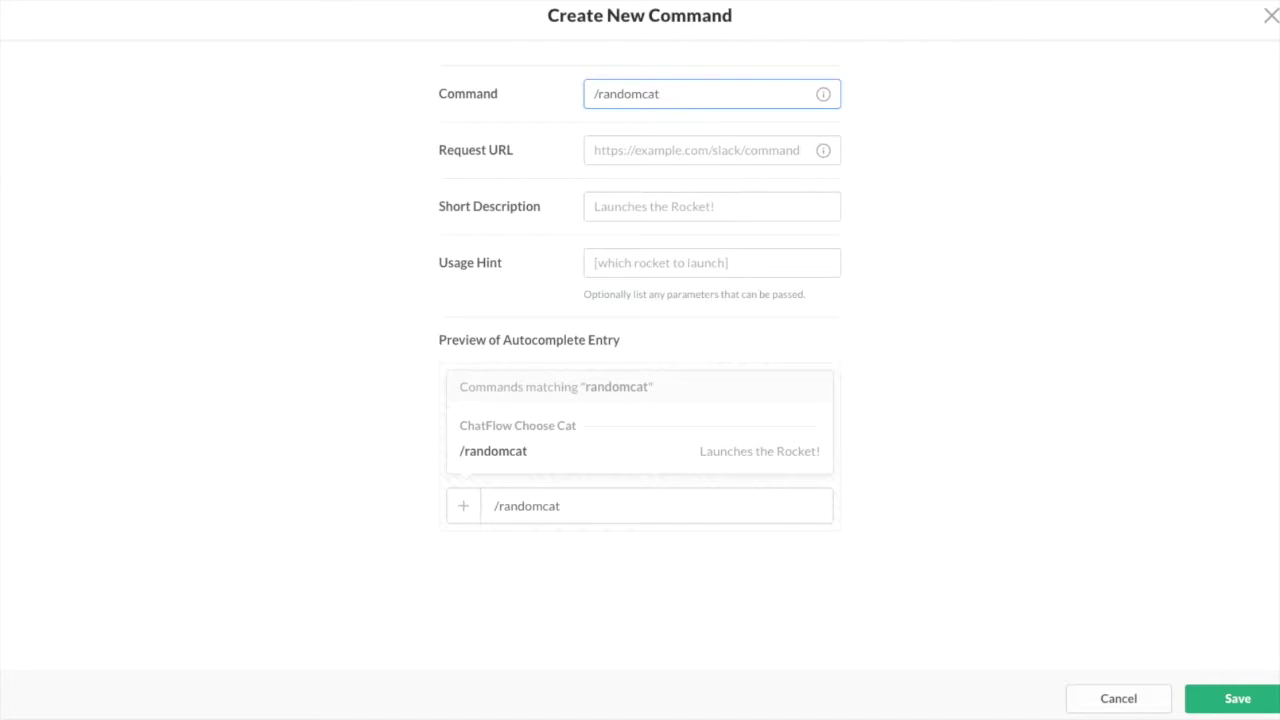
{"action": "key", "text": "Tab"}
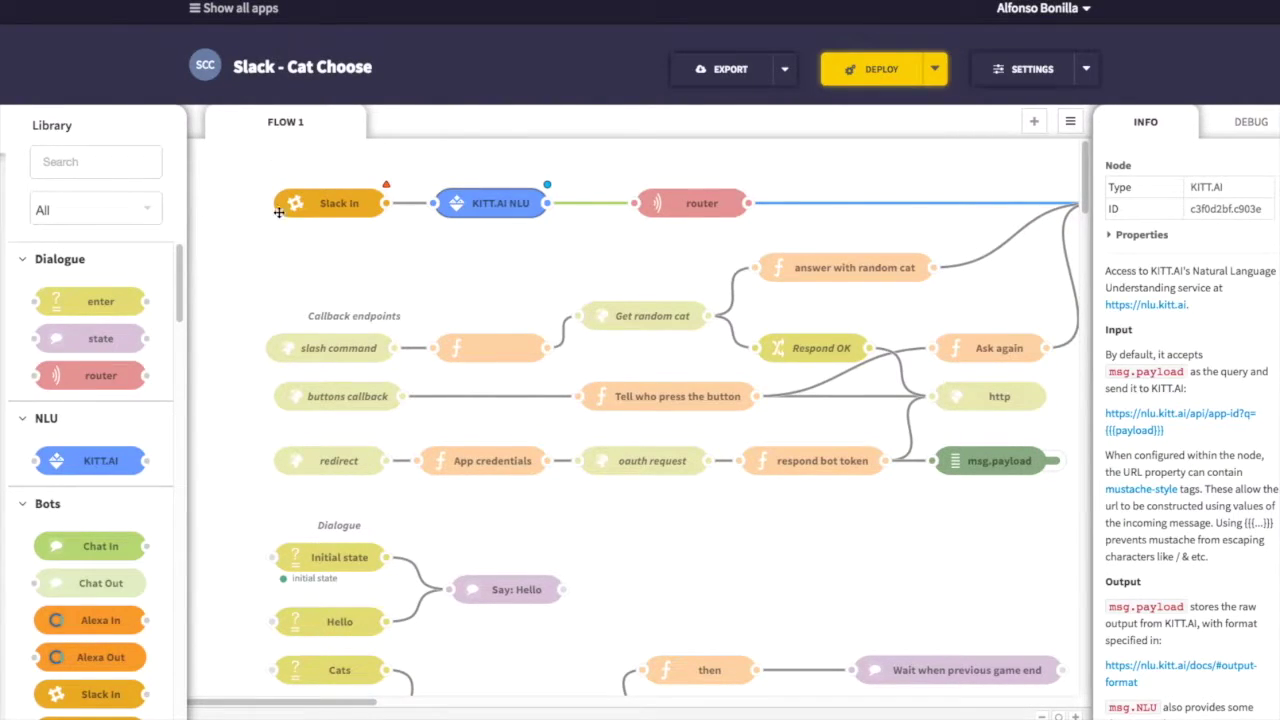
Copy the final URL of the "slash command" node in the ChatFlow flow and close the node's settings
{"action": "double_click", "coordinate": [324, 357]}
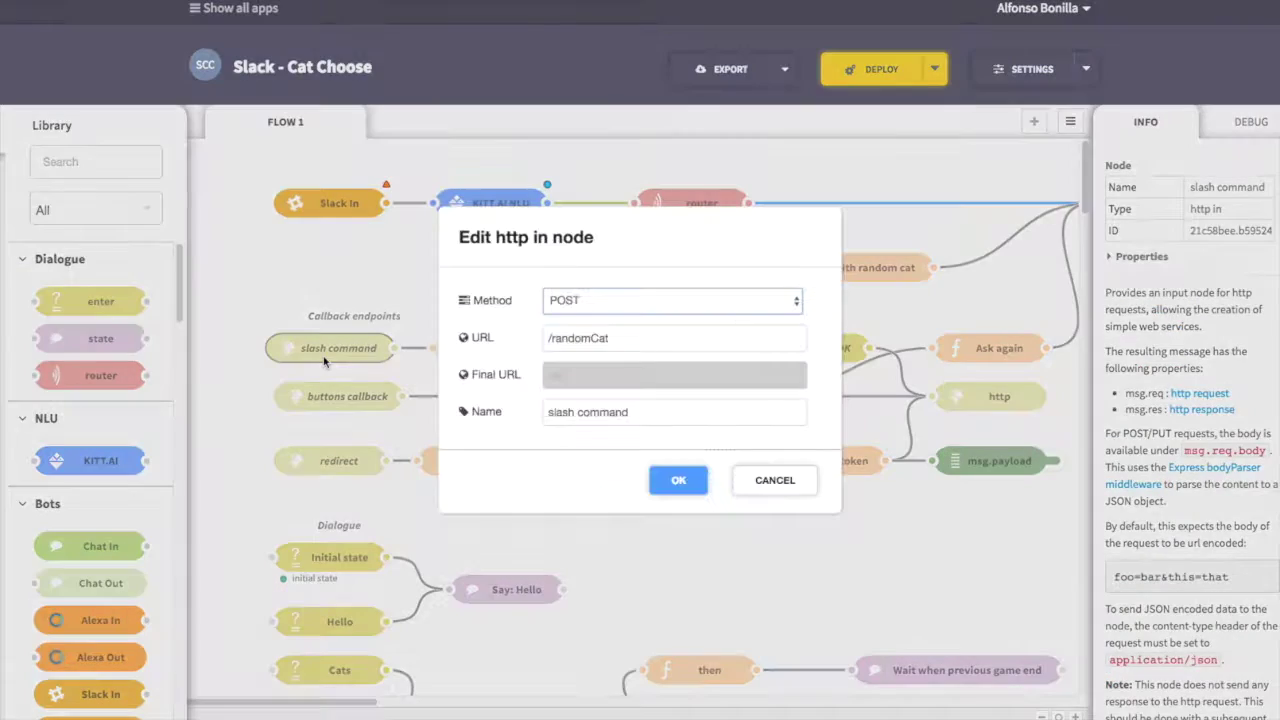
{"action": "left_click", "coordinate": [578, 385]}
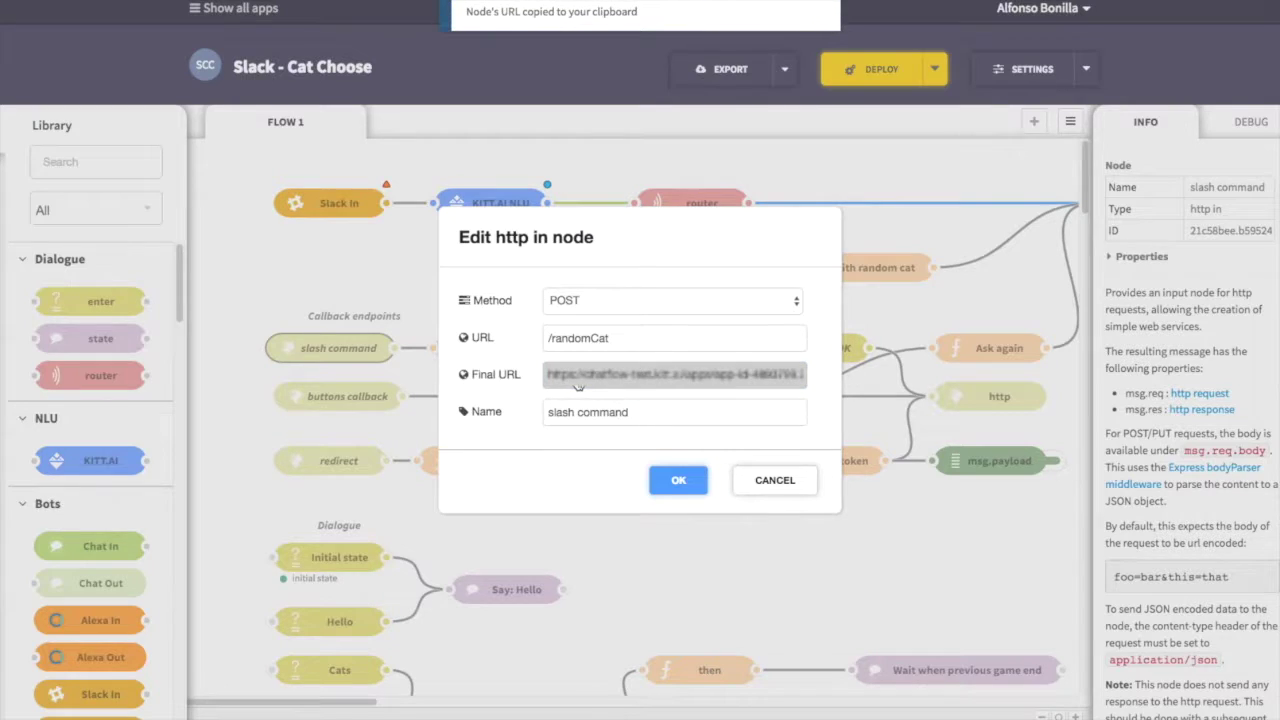
{"action": "left_click", "coordinate": [675, 481]}
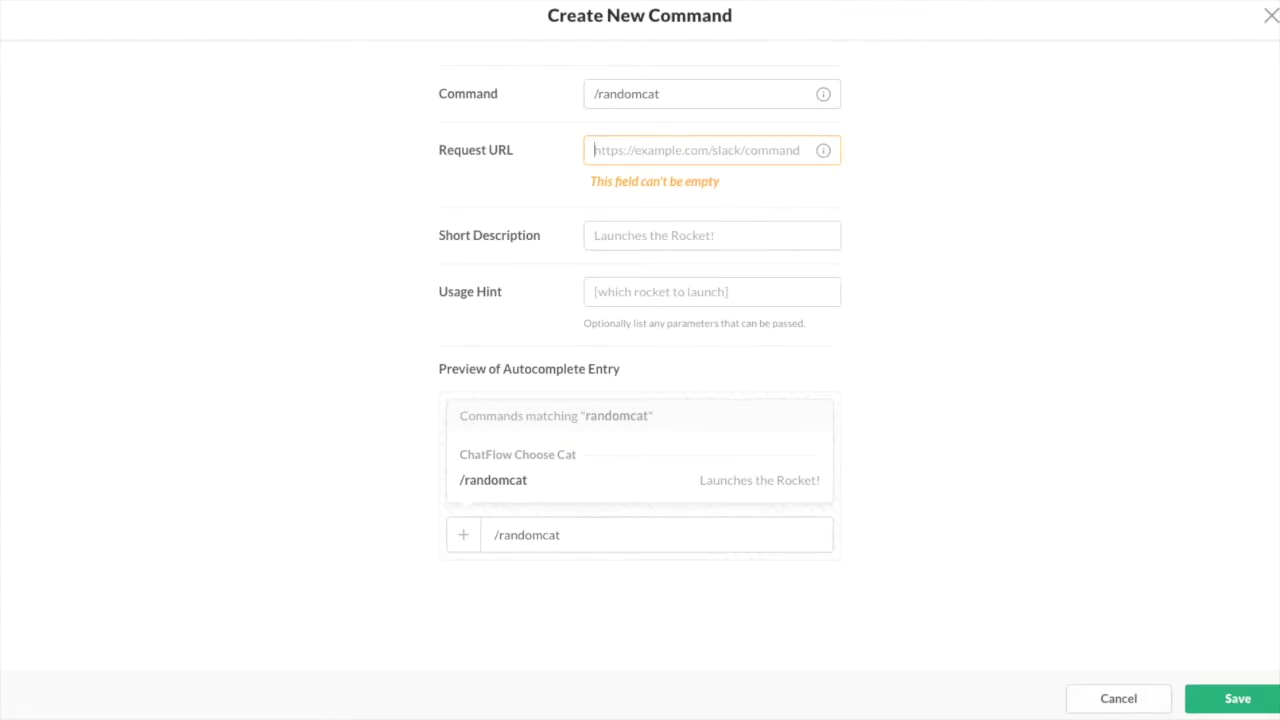
Paste the copied URL as the /randomcat command's request URL, describe it as "Chooses a random cat!" and save the command
{"action": "key", "text": "ctrl+v"}
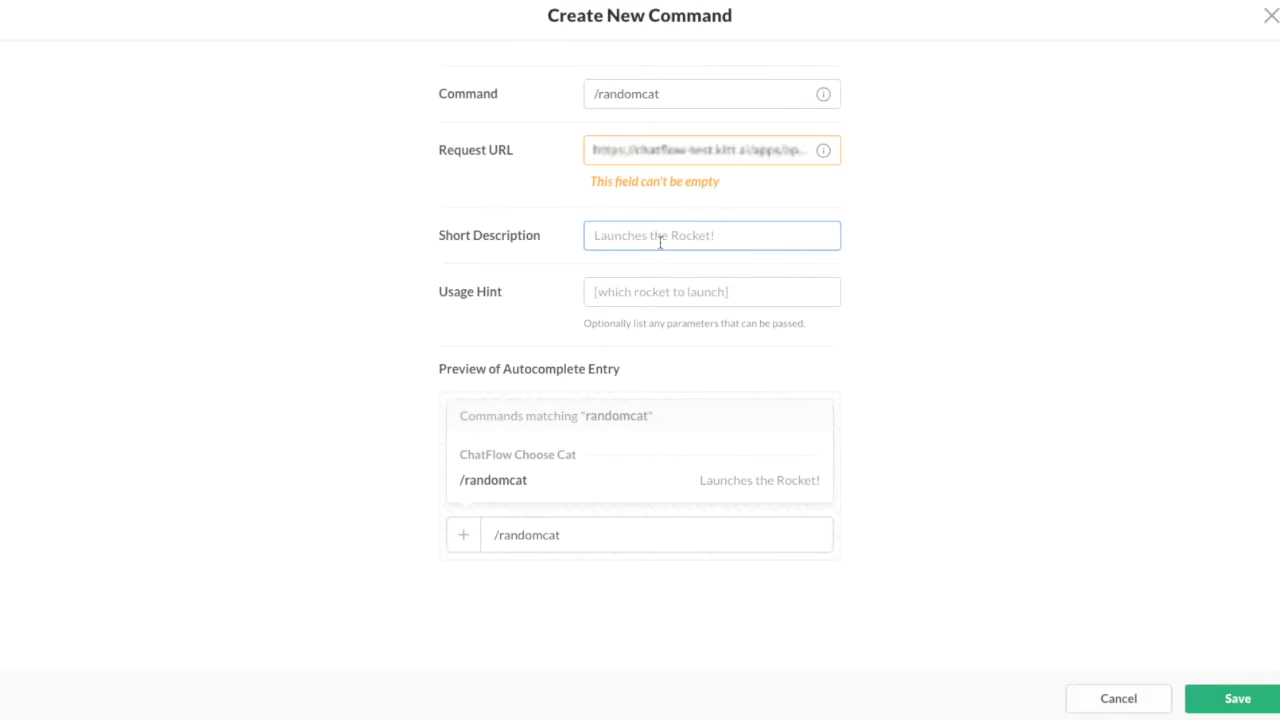
{"action": "left_click", "coordinate": [660, 239]}
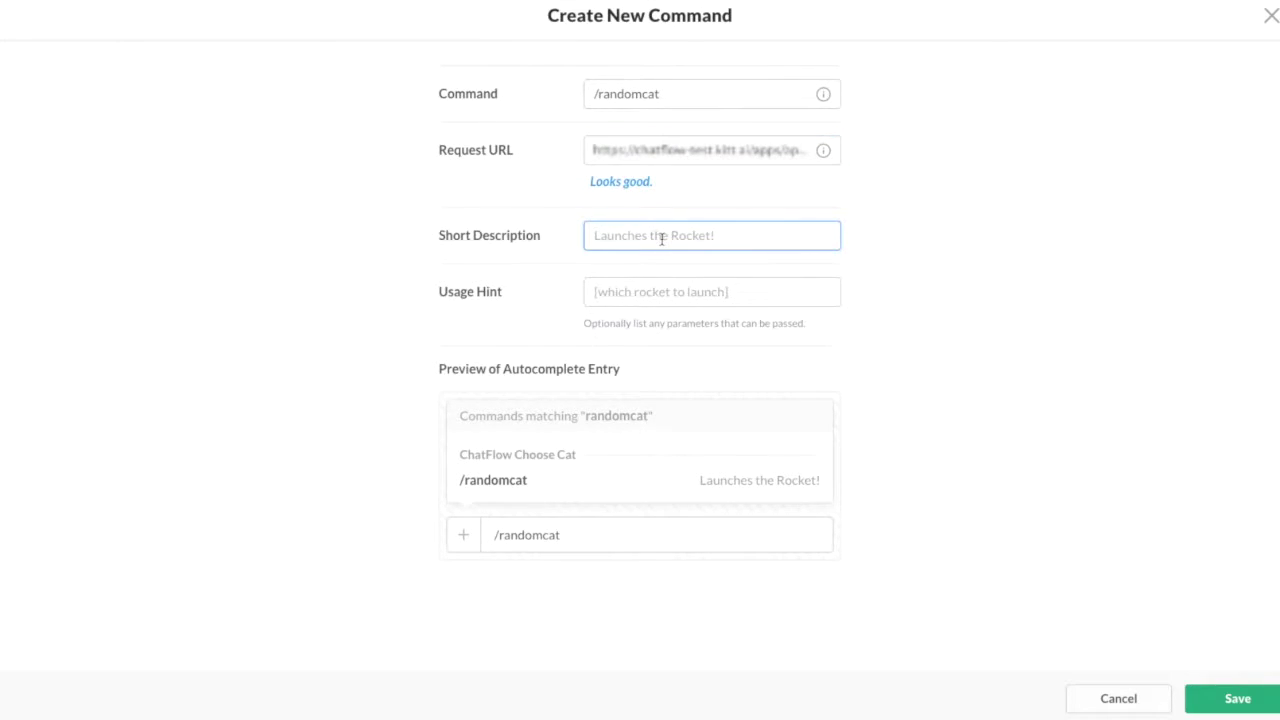
{"action": "type", "text": "Chooses a random cat!"}
{"action": "left_click", "coordinate": [1236, 706]}
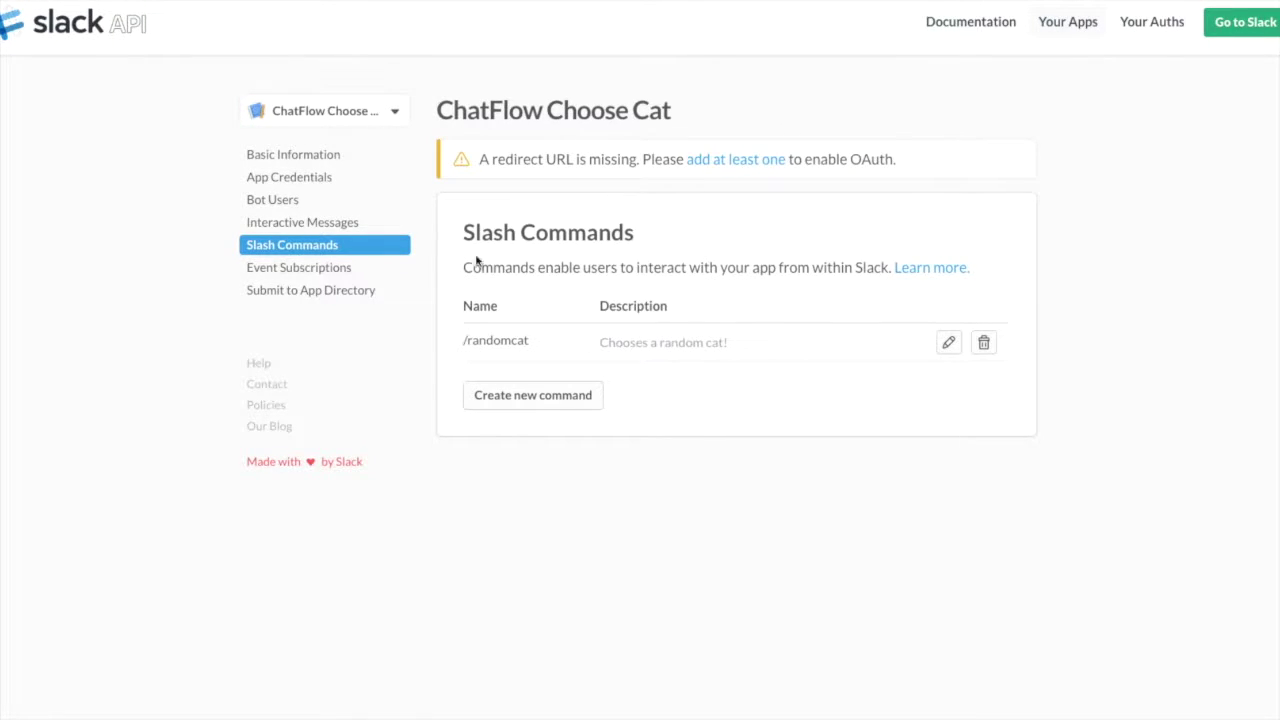
Start enabling interactive messages for the Slack app, switch to the ChatFlow flow and copy the "buttons callback" node's final URL
{"action": "left_click", "coordinate": [341, 230]}
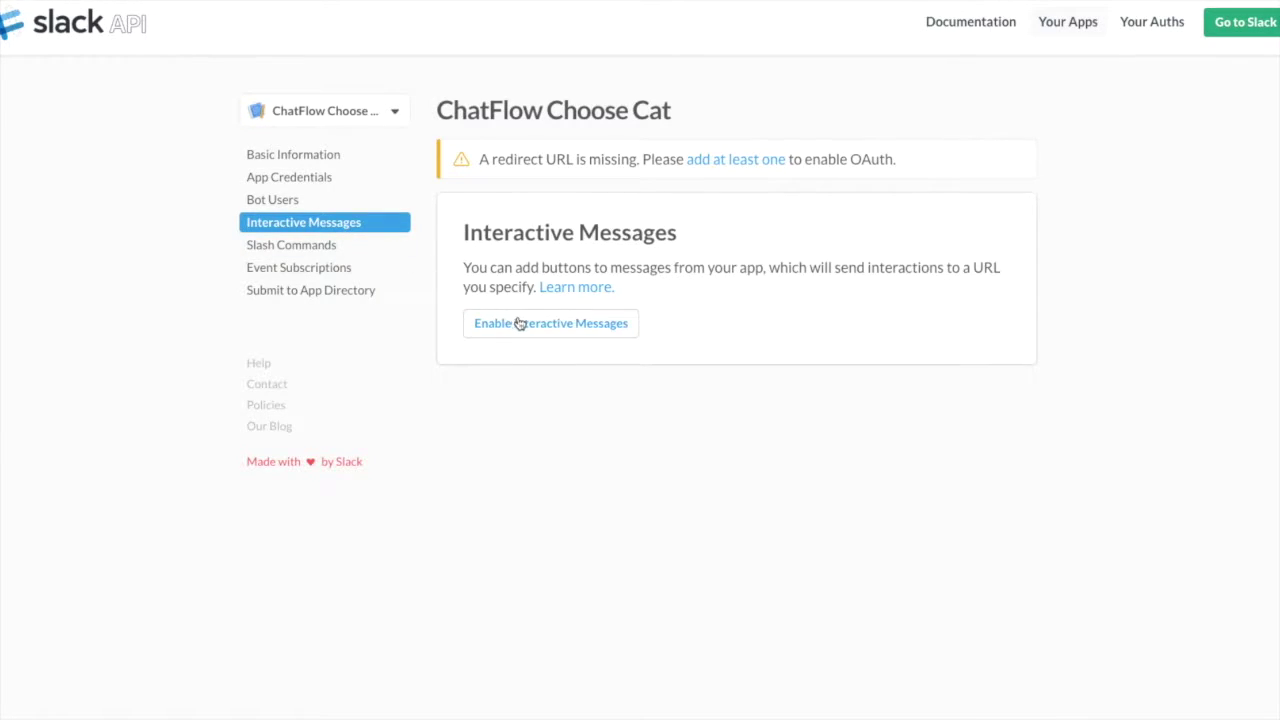
{"action": "left_click", "coordinate": [519, 323]}
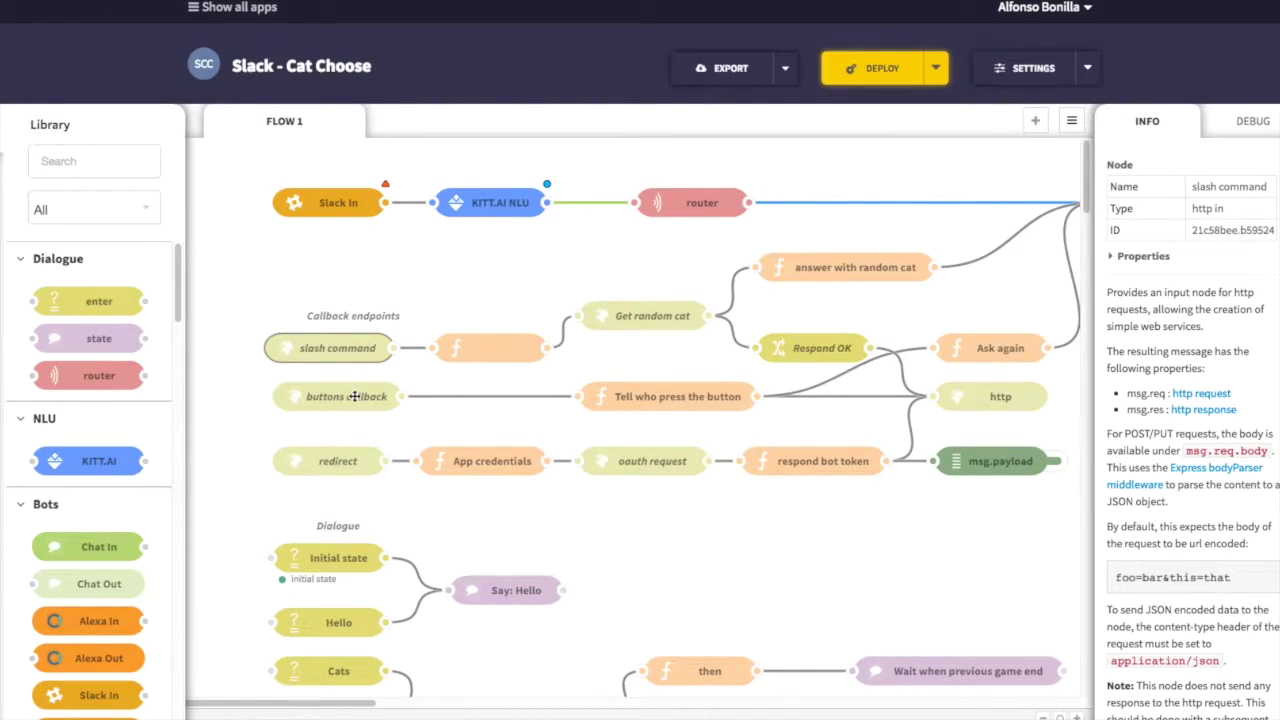
{"action": "double_click", "coordinate": [354, 396]}
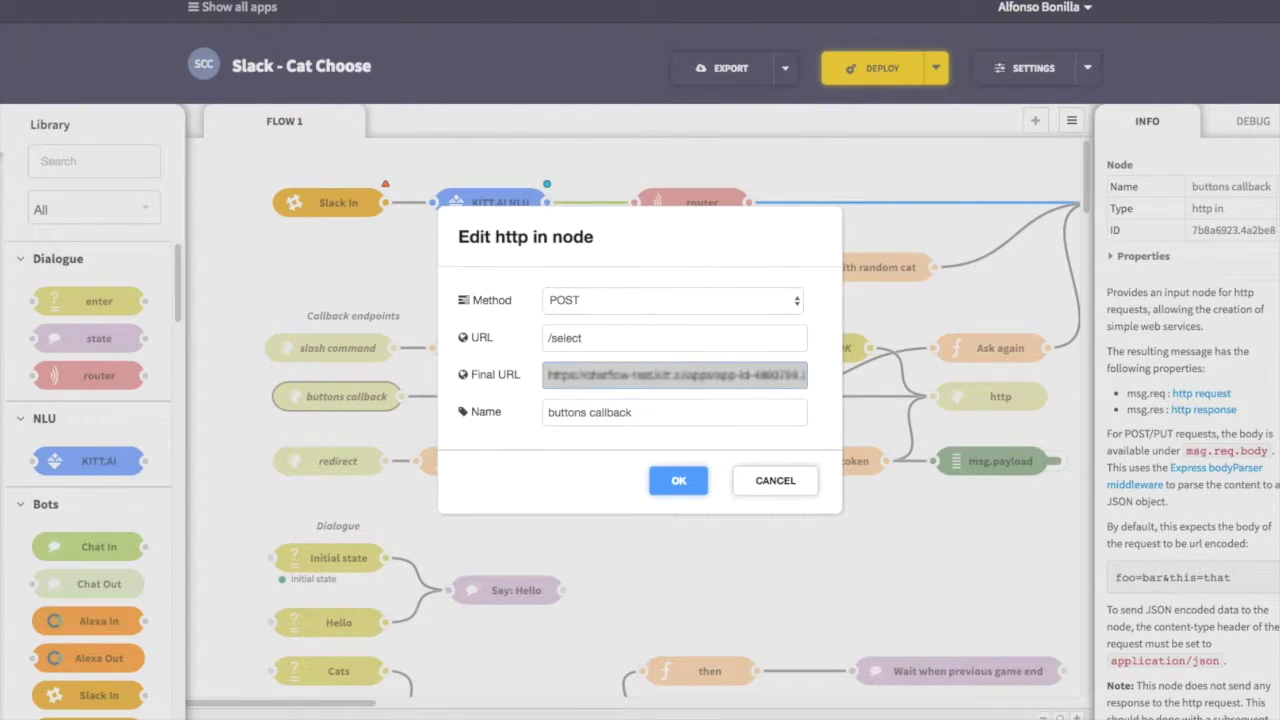
{"action": "left_click", "coordinate": [675, 374]}
{"action": "left_click", "coordinate": [662, 478]}
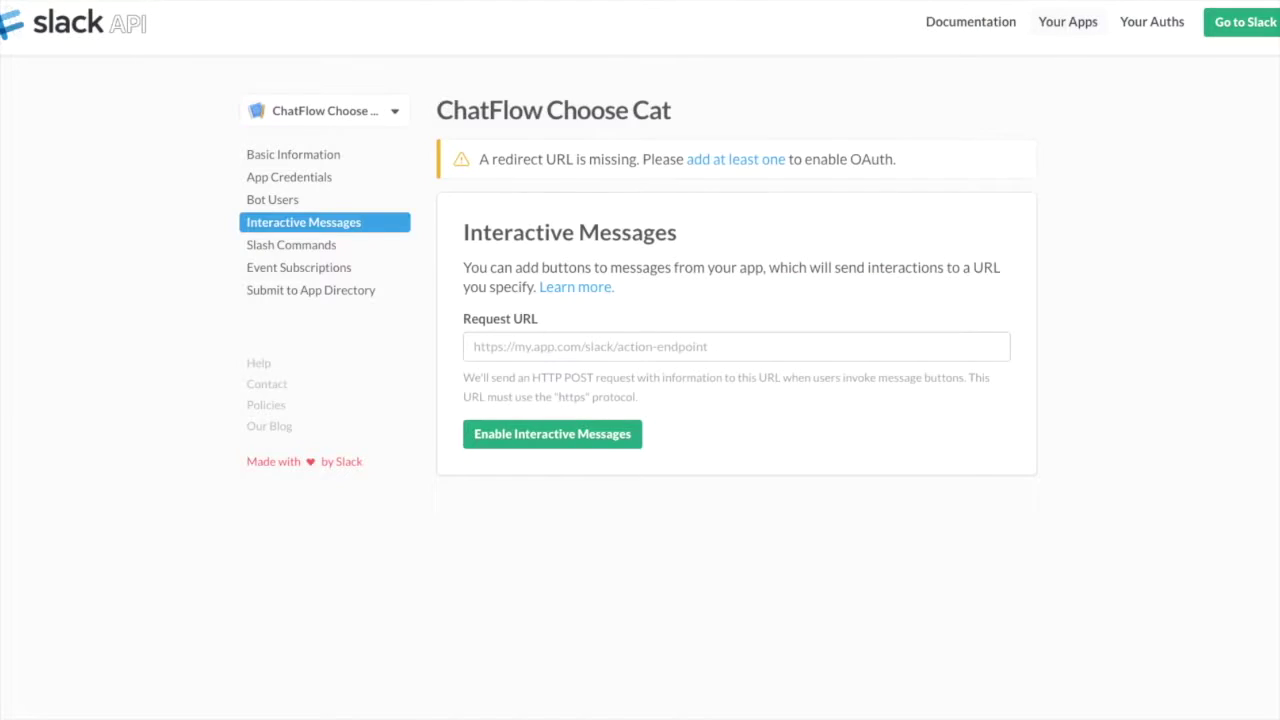
Paste the copied callback URL as the Slack app's interactive messages request URL and enable interactive messages
{"action": "left_click", "coordinate": [514, 345]}
{"action": "right_click", "coordinate": [519, 348]}
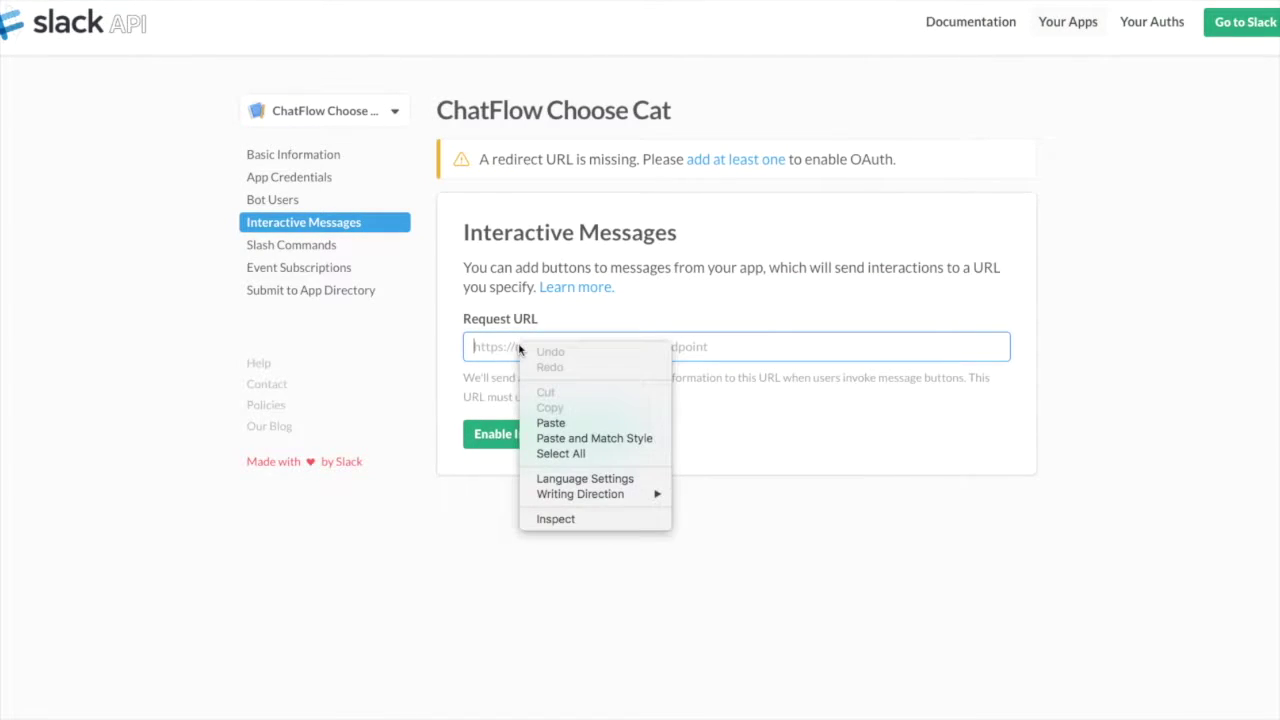
{"action": "left_click", "coordinate": [558, 423]}
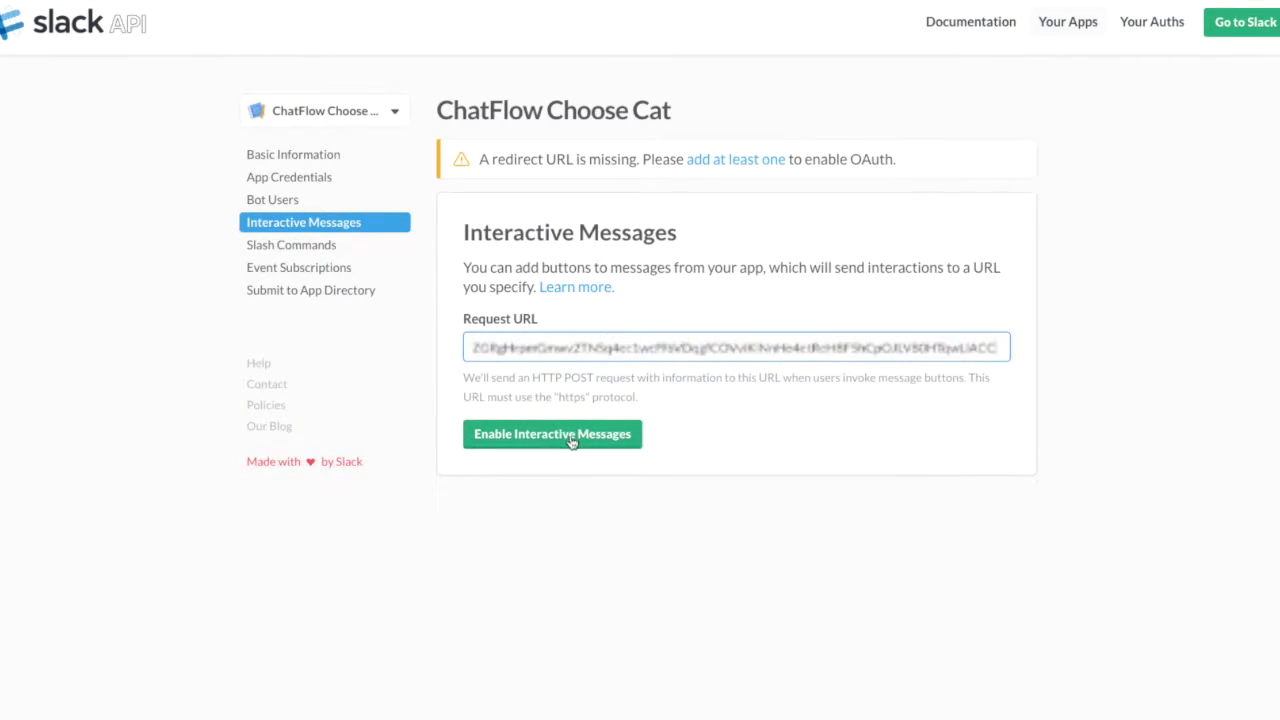
{"action": "left_click", "coordinate": [572, 437]}
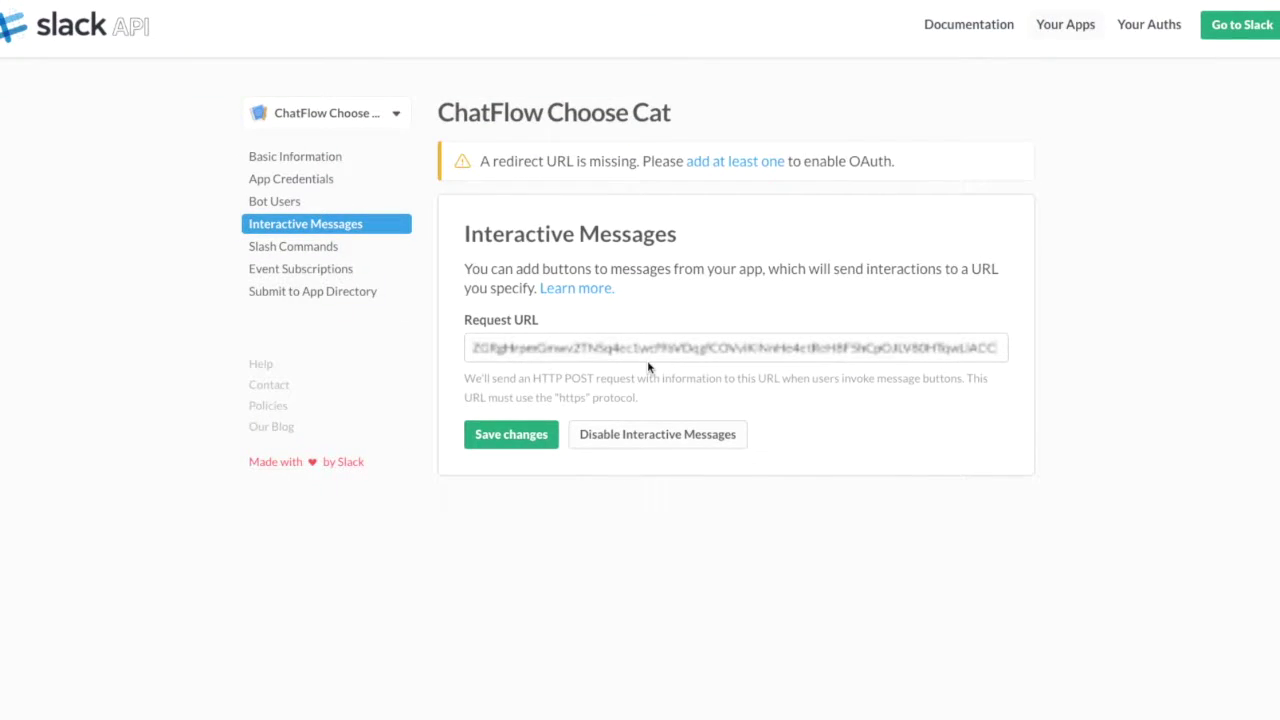
Copy the Slack app's client ID and client secret into client_id and client_secret of the ChatFlow "App credentials" function node
{"action": "left_click", "coordinate": [302, 183]}
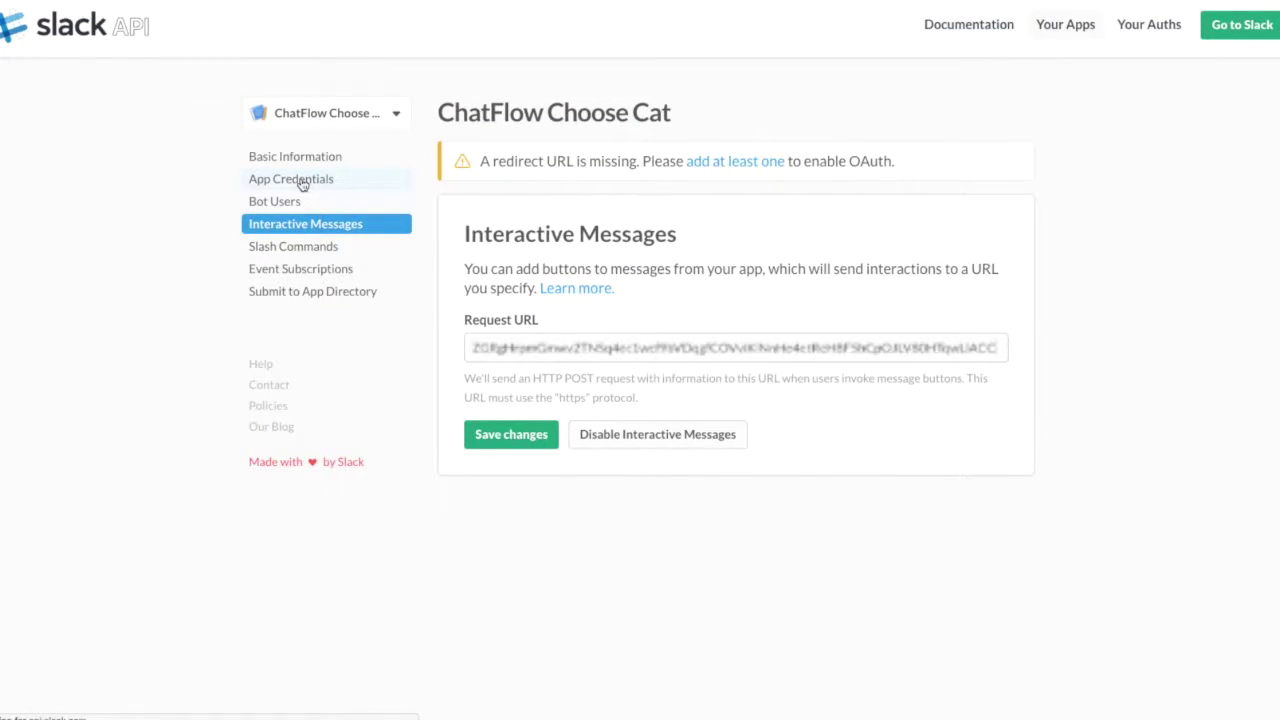
{"action": "left_click", "coordinate": [528, 308]}
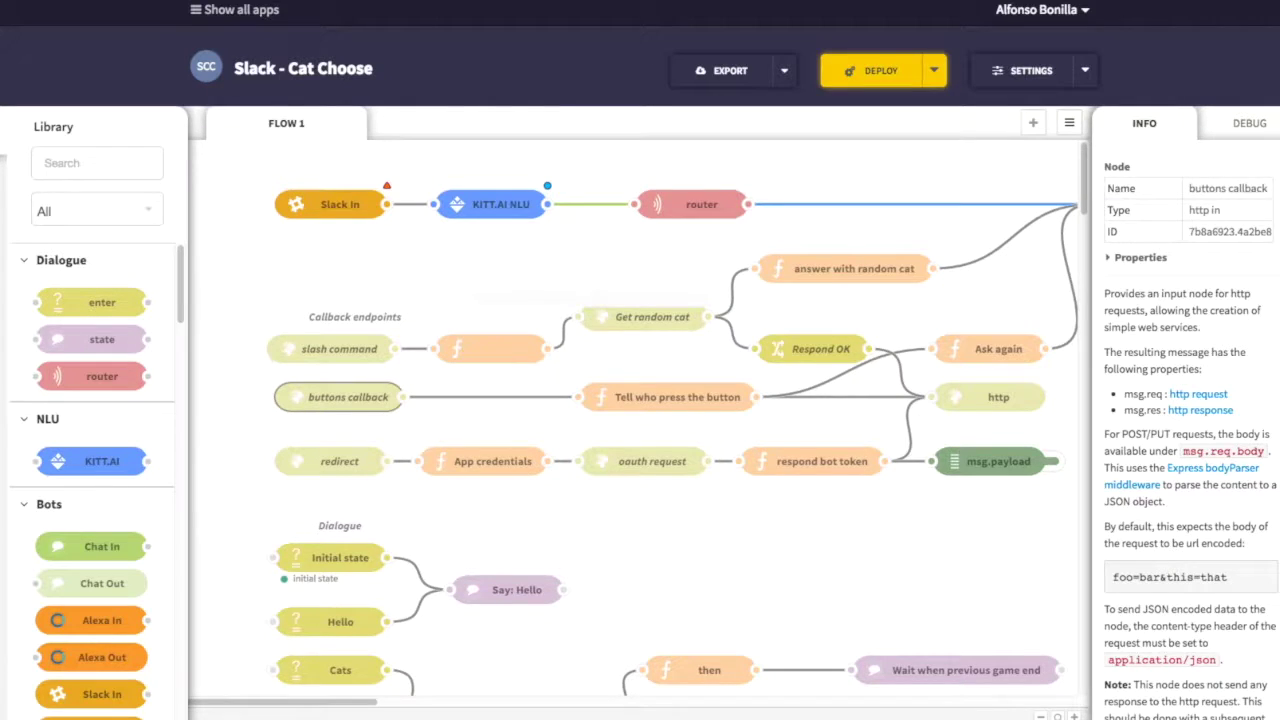
{"action": "double_click", "coordinate": [467, 465]}
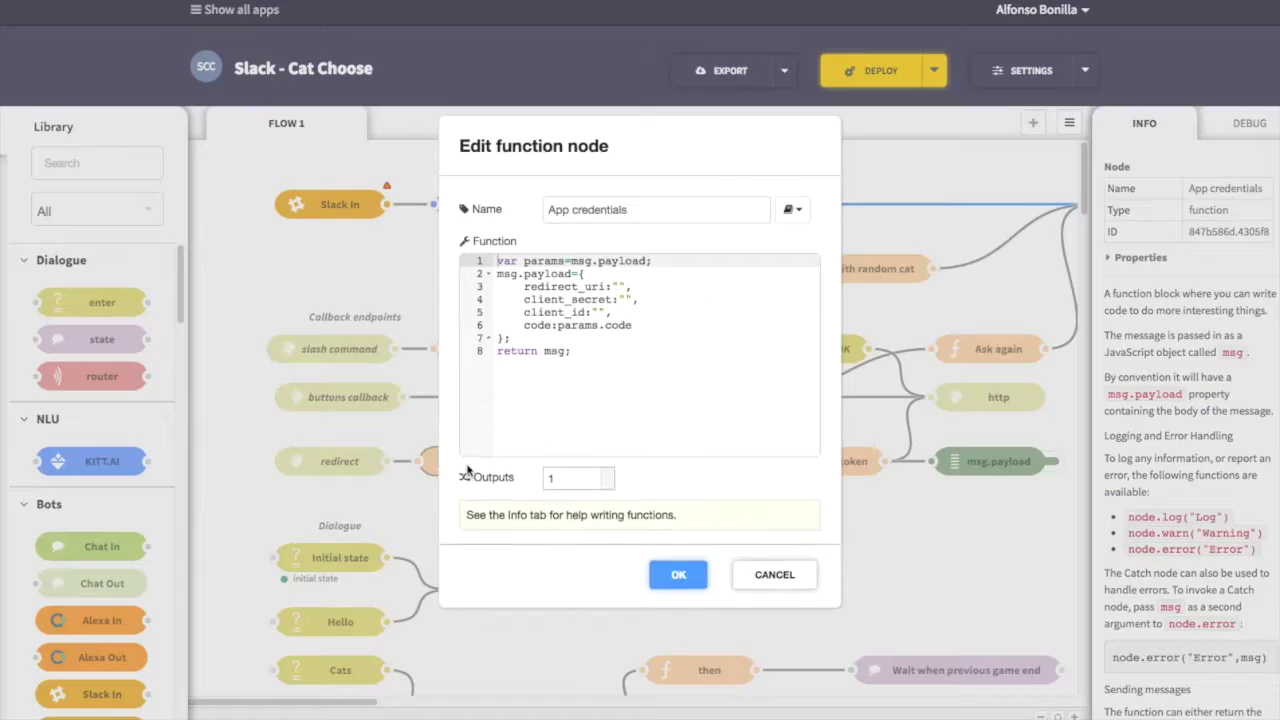
{"action": "left_click", "coordinate": [600, 312]}
{"action": "key", "text": "ctrl+v"}
{"action": "left_click", "coordinate": [677, 572]}
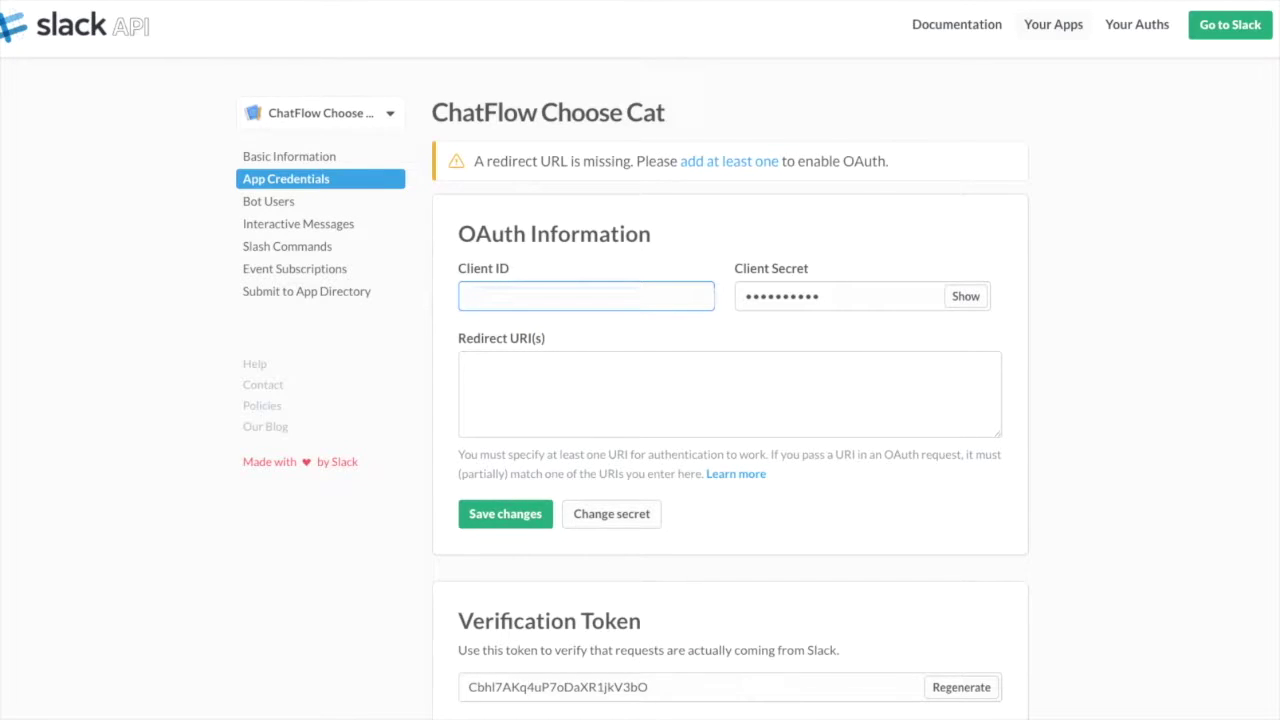
{"action": "right_click", "coordinate": [880, 296]}
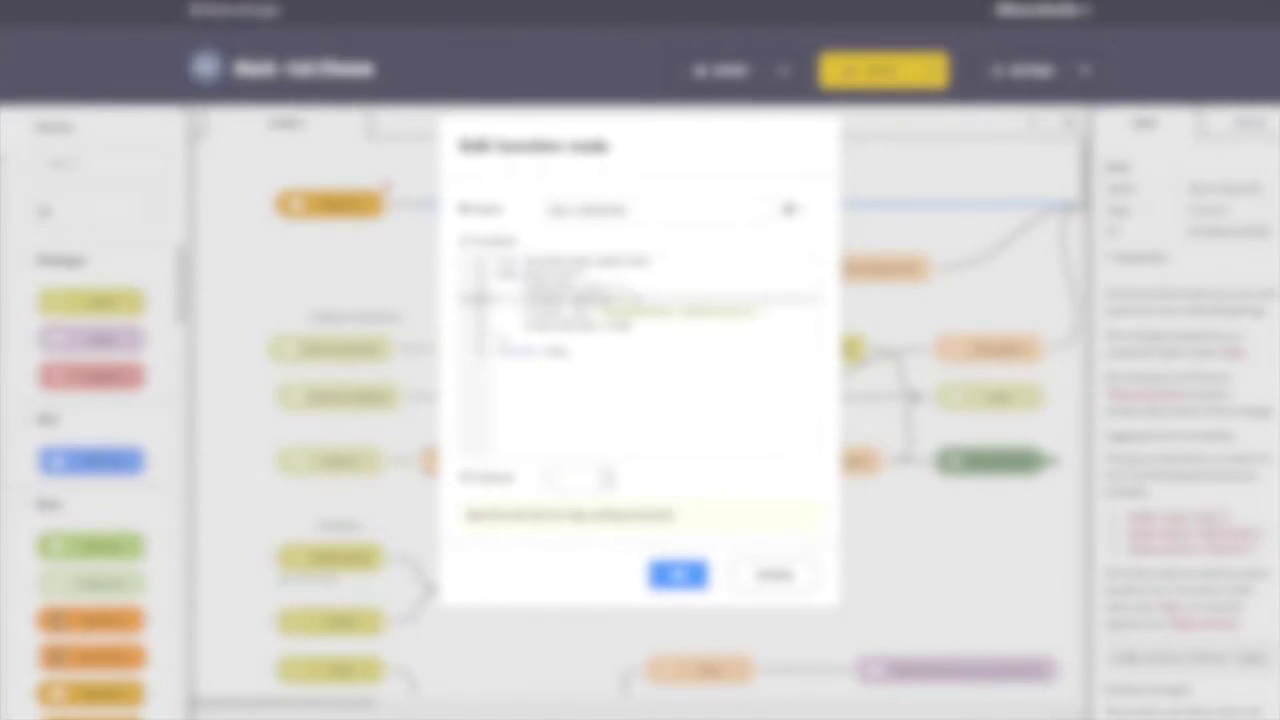
{"action": "left_click", "coordinate": [679, 574]}
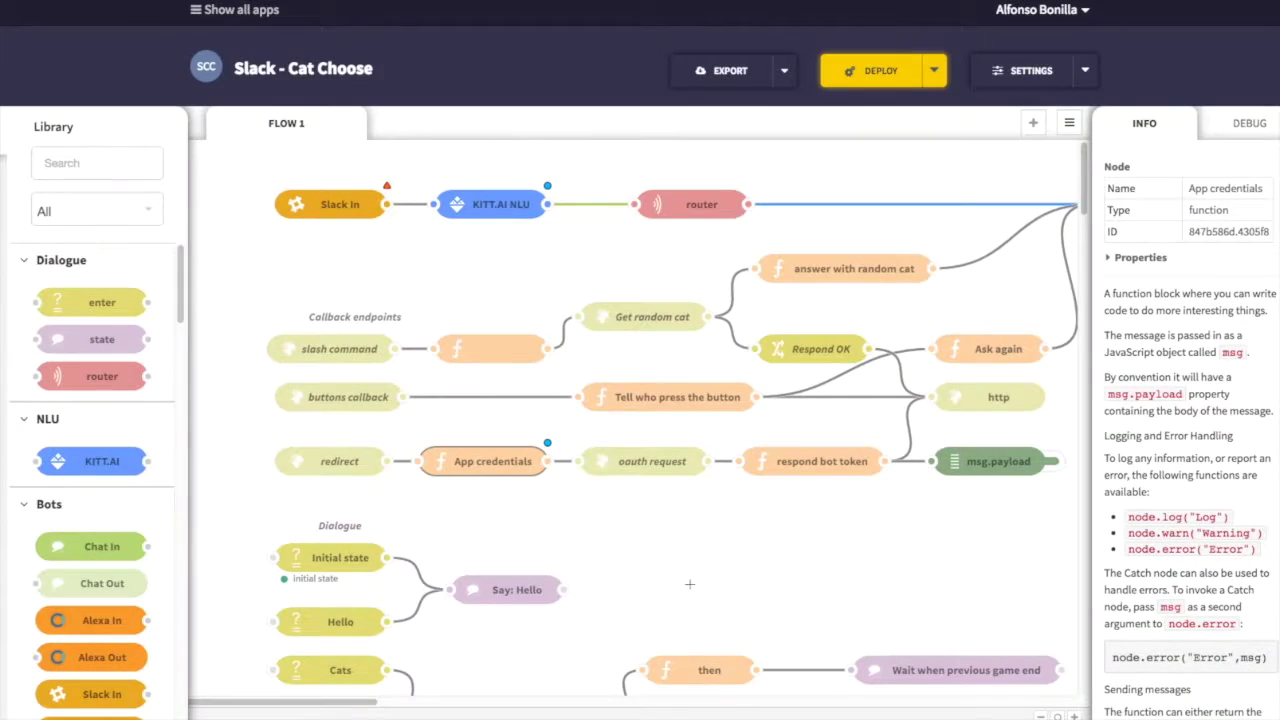
Copy the "redirect" node's final URL and enter it as redirect_uri in the "App credentials" function node
{"action": "double_click", "coordinate": [358, 464]}
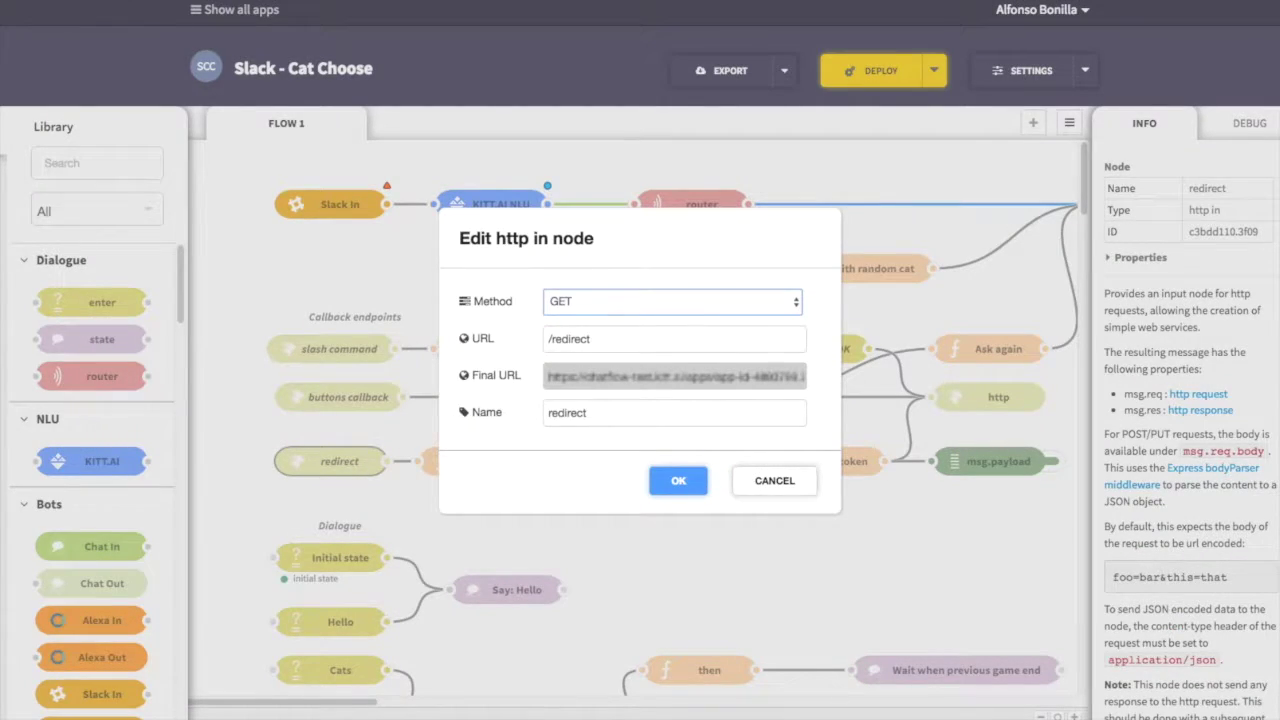
{"action": "left_click", "coordinate": [578, 376]}
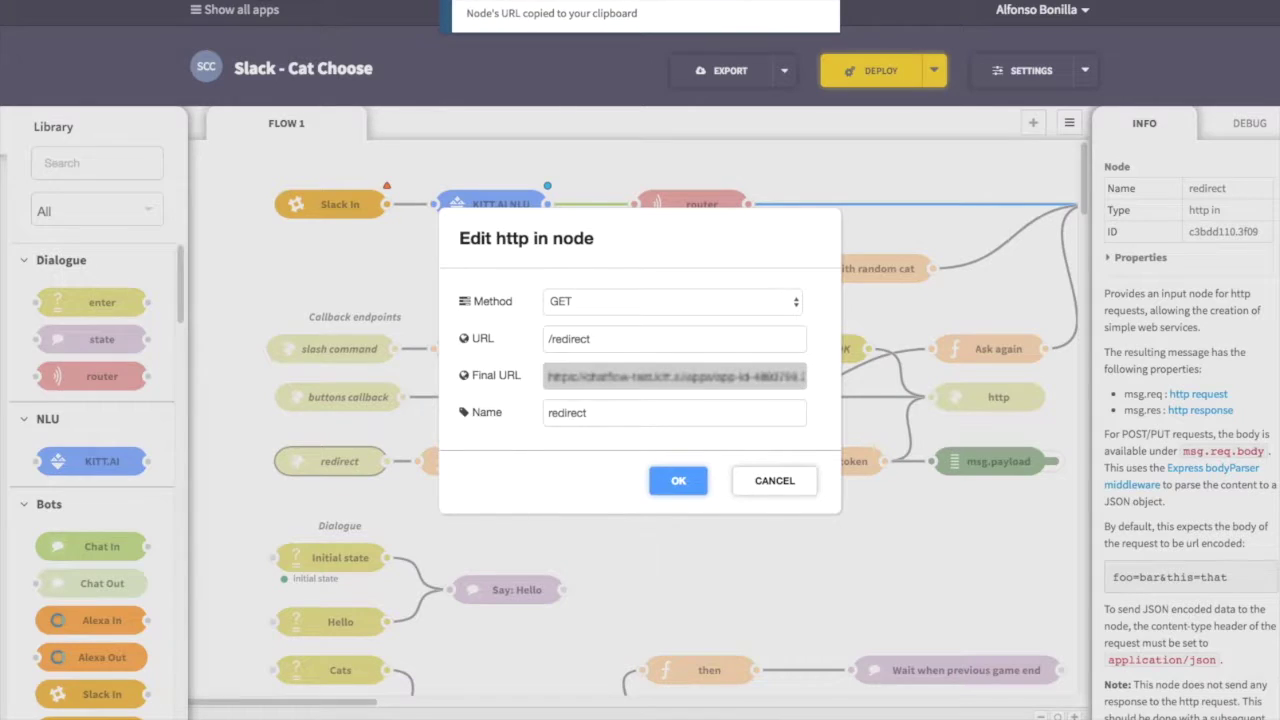
{"action": "left_click", "coordinate": [671, 484]}
{"action": "double_click", "coordinate": [470, 466]}
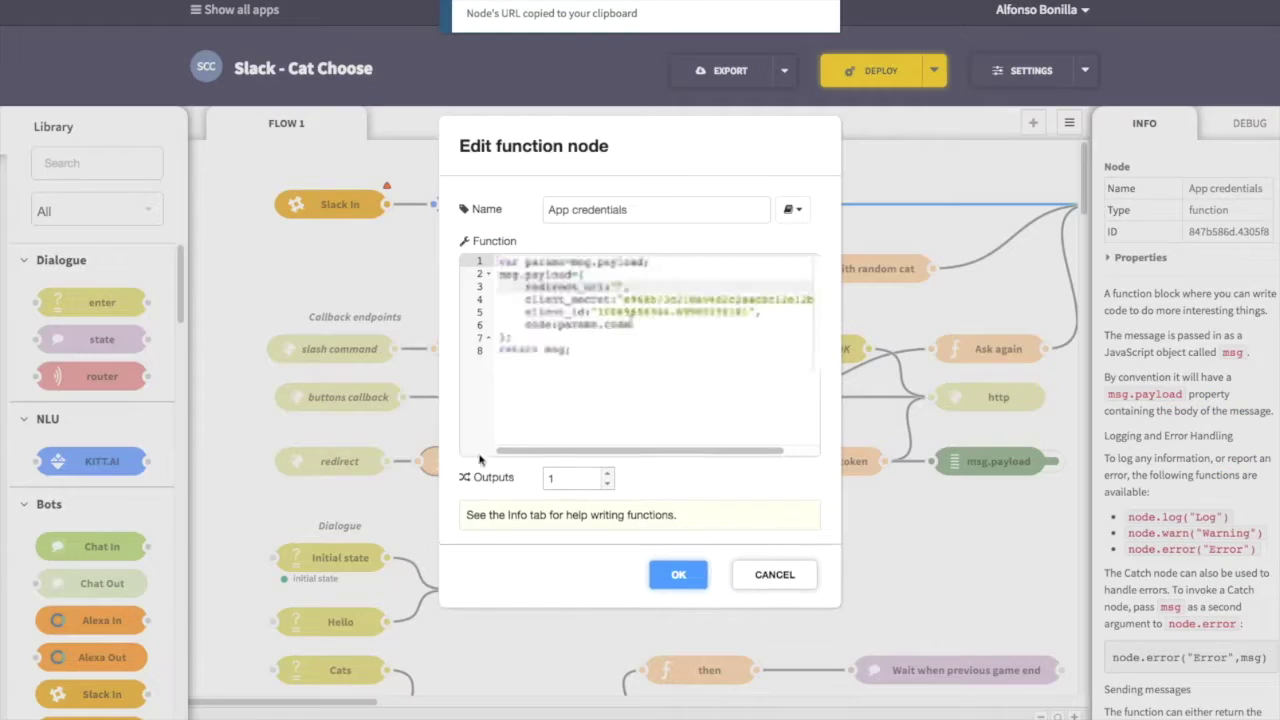
{"action": "left_click", "coordinate": [618, 287]}
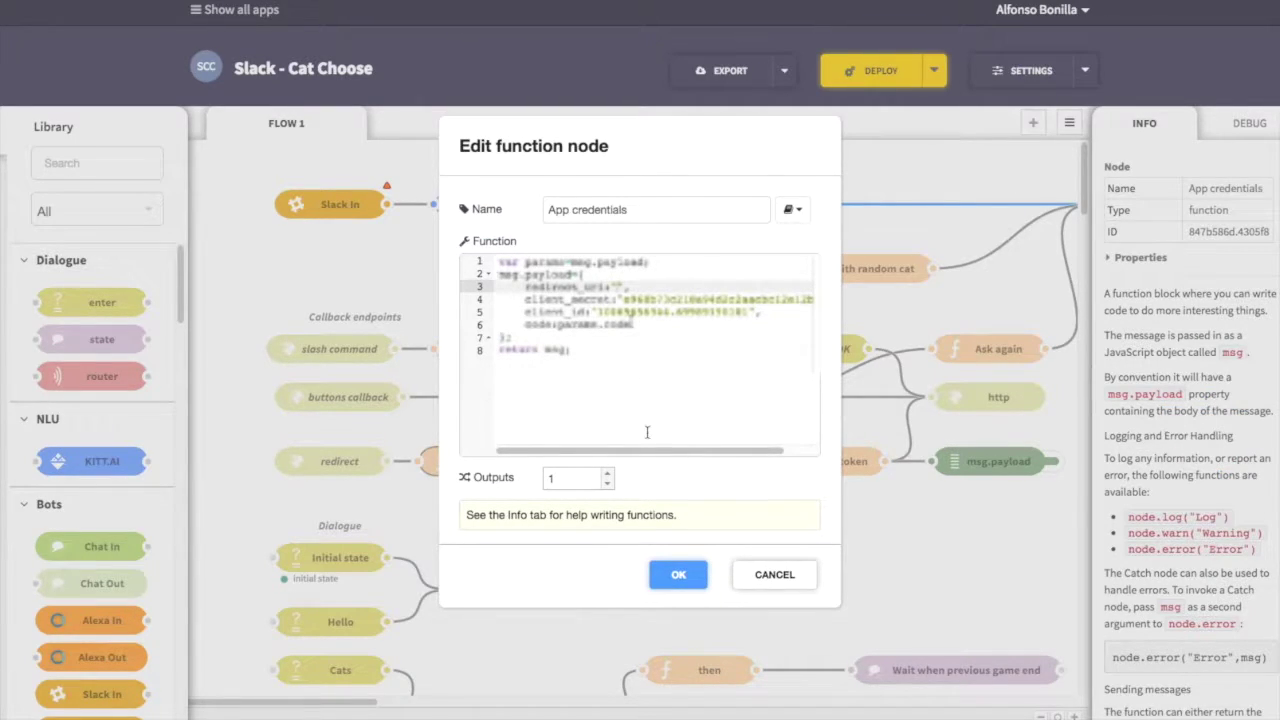
{"action": "left_click", "coordinate": [674, 574]}
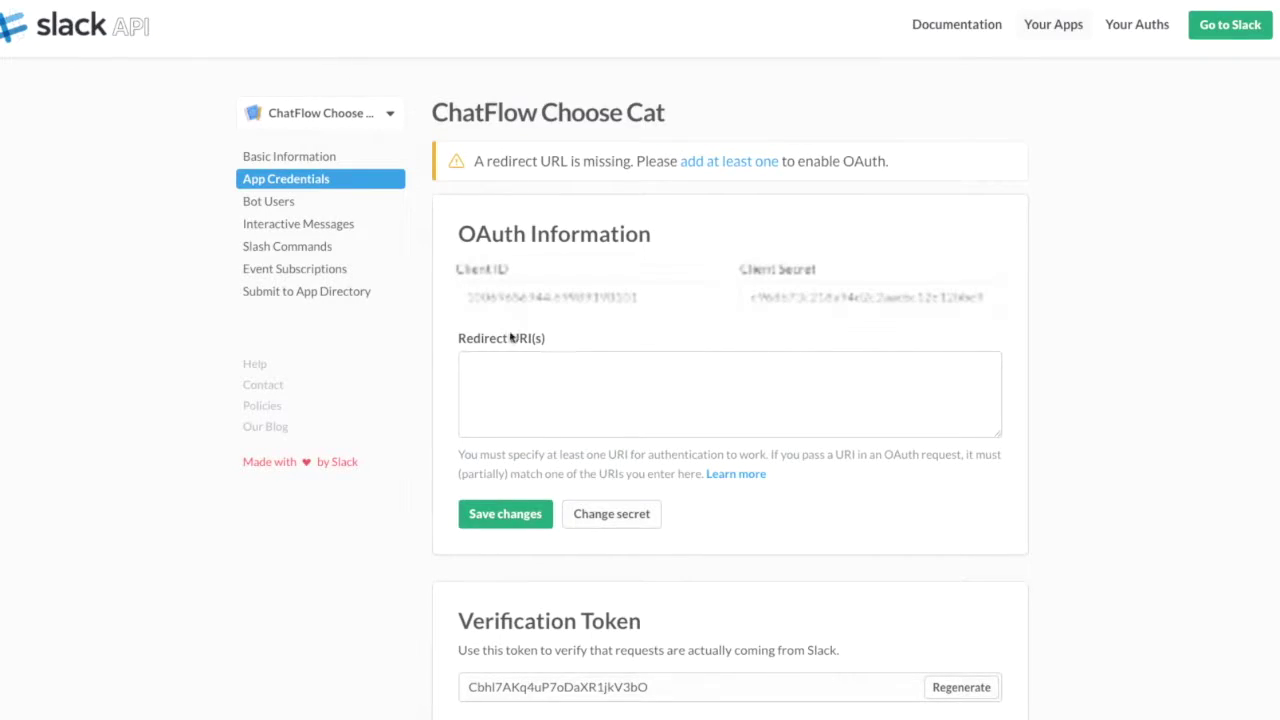
Paste the redirect node's URL into the Slack app's redirect URIs and save the OAuth settings
{"action": "left_click", "coordinate": [534, 390]}
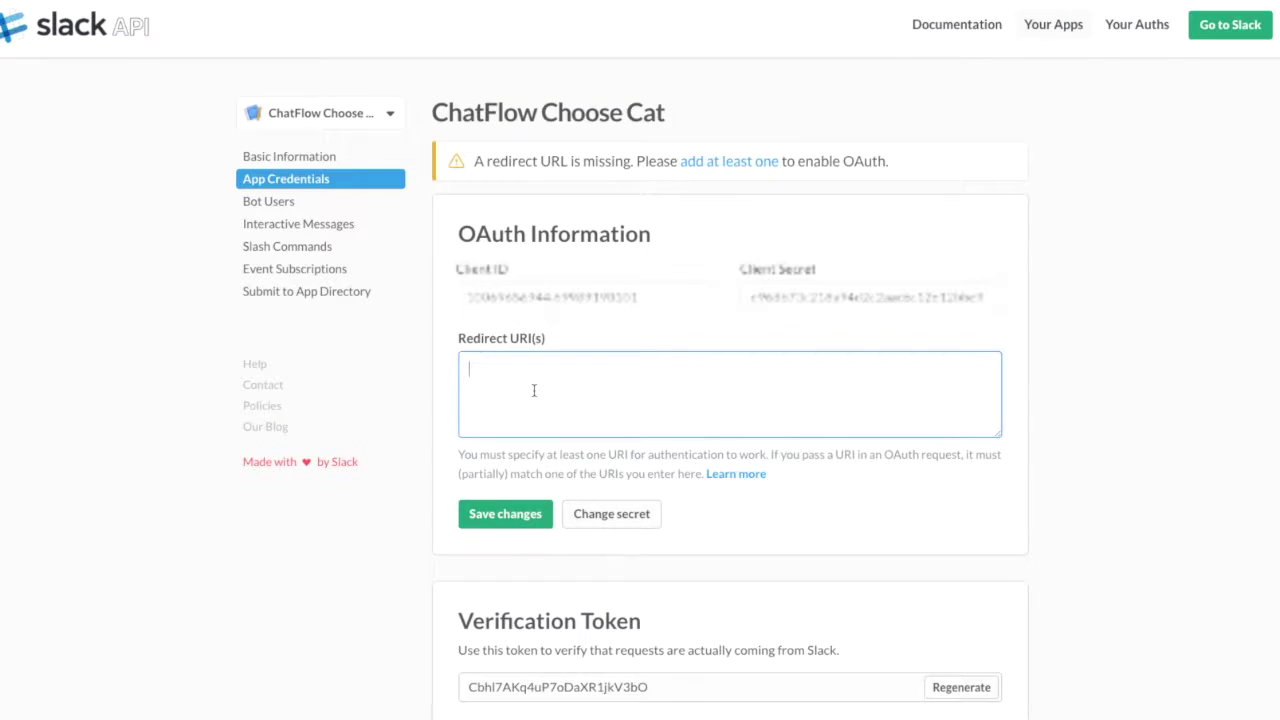
{"action": "key", "text": "ctrl+v"}
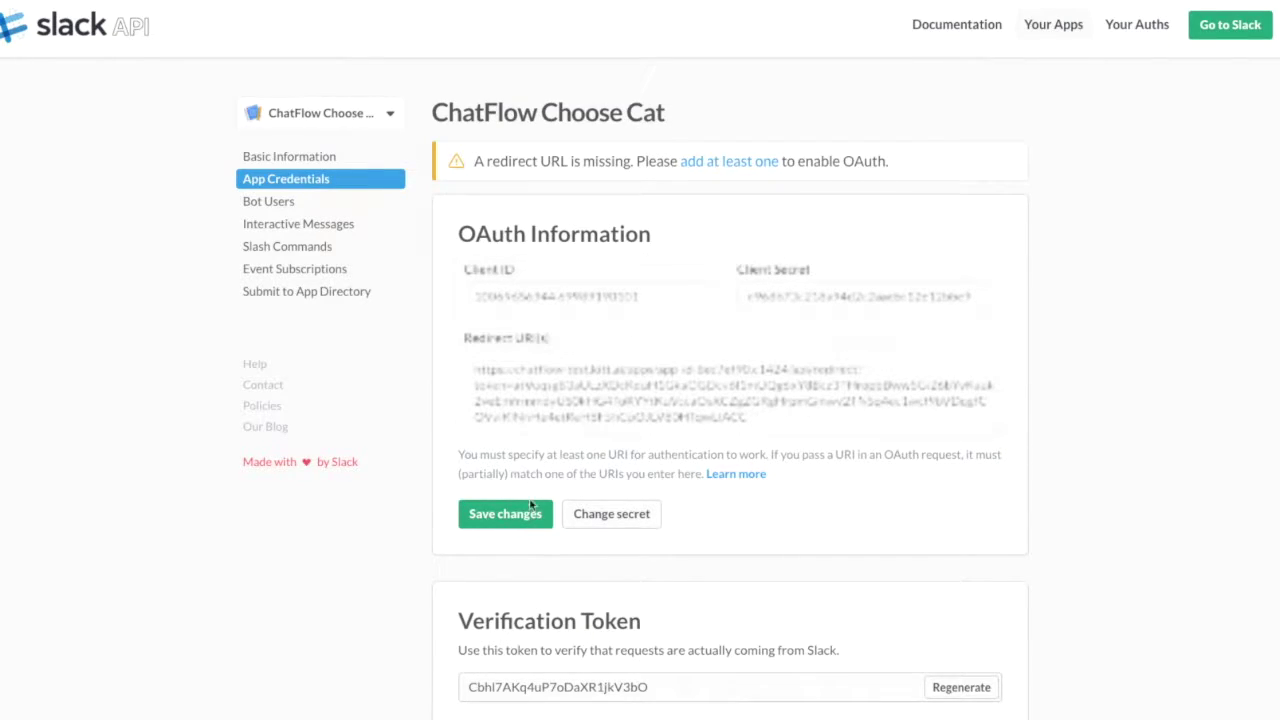
{"action": "left_click", "coordinate": [527, 533]}
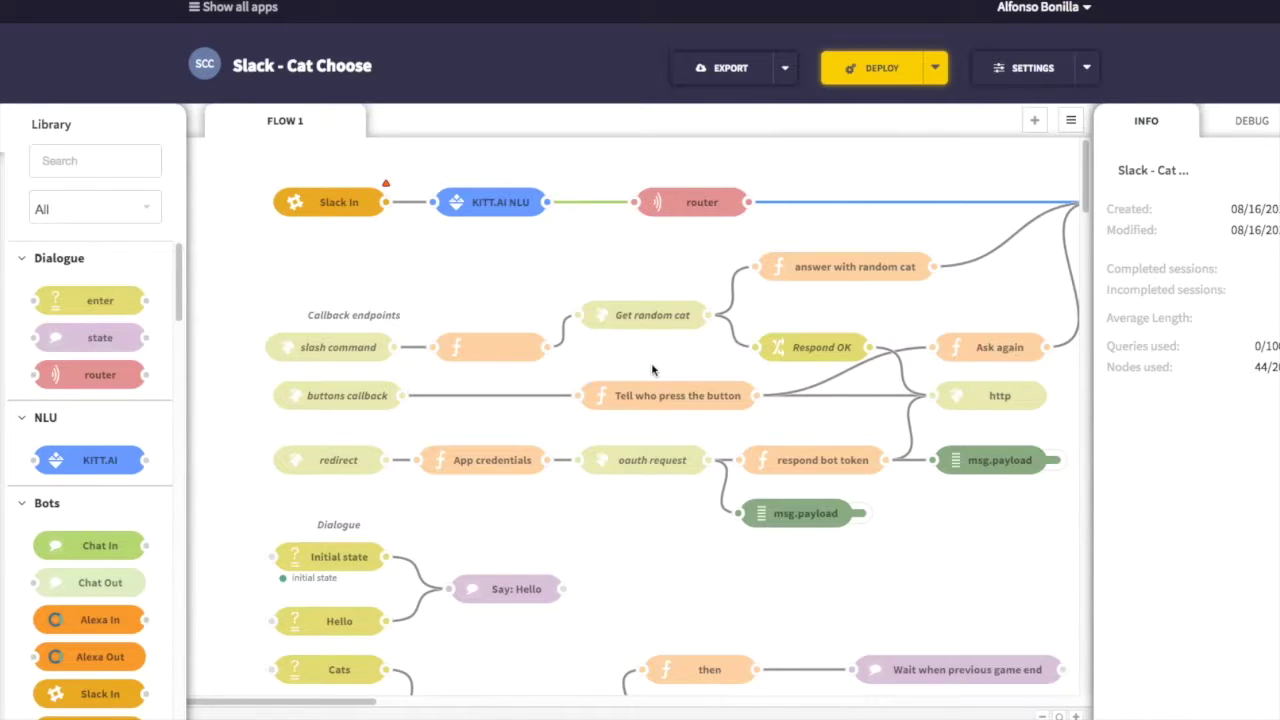
Deploy the Slack - Cat Choose flow in ChatFlow, accepting the unconfigured Slack In and Slack Out nodes
{"action": "left_click", "coordinate": [876, 80]}
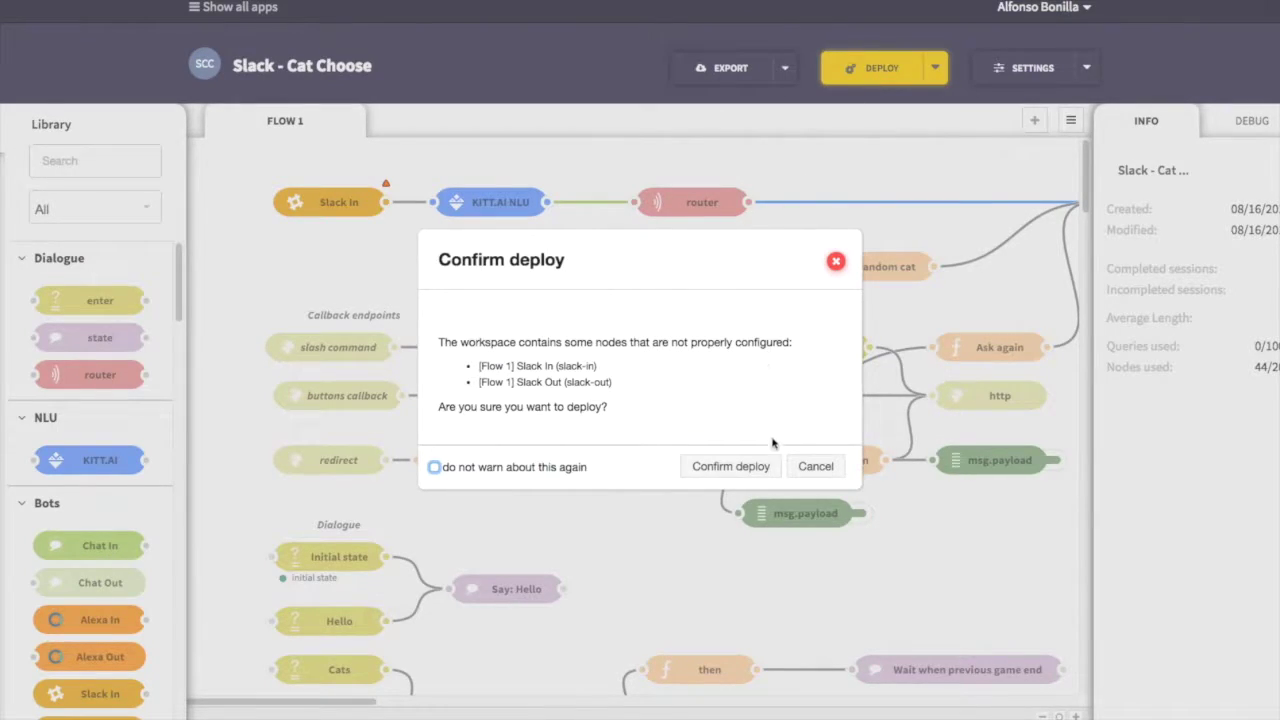
{"action": "left_click", "coordinate": [751, 469]}
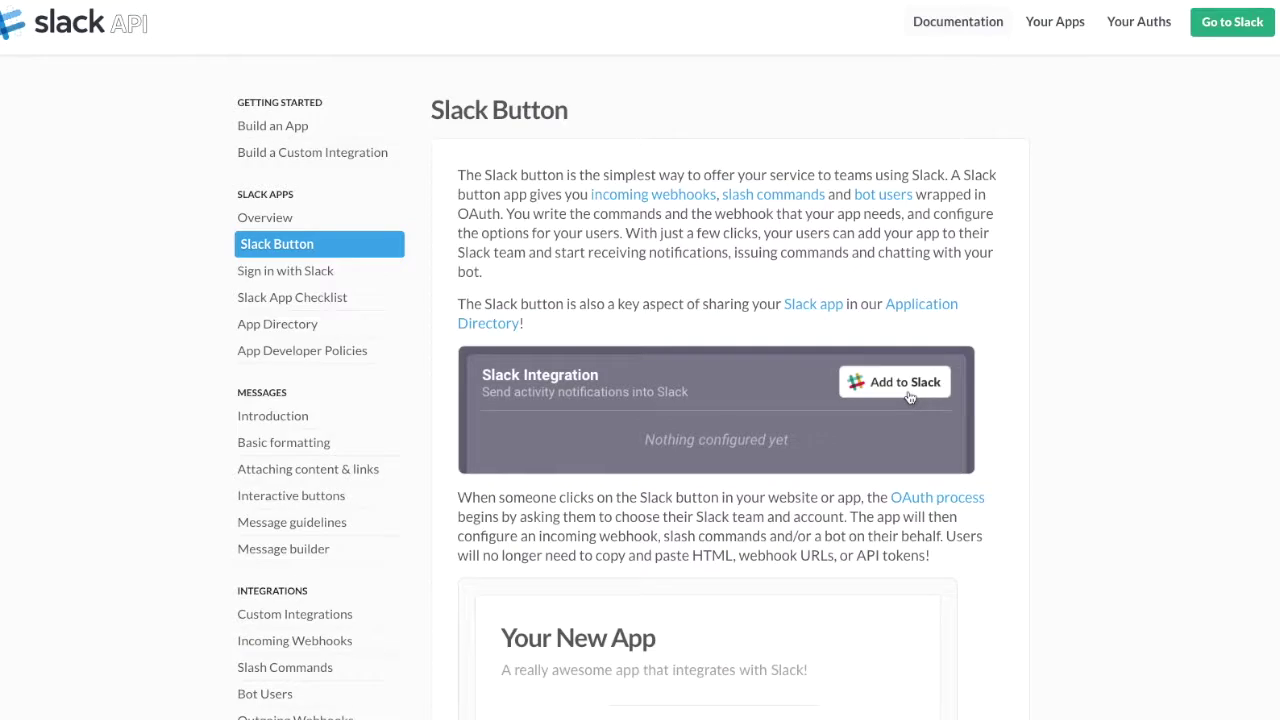
In Slack's button documentation, add the commands and bot scopes for ChatFlow Choose Cat and start adding the app to Slack
{"action": "scroll", "coordinate": [701, 274], "scroll_direction": "down", "scroll_amount": 6}
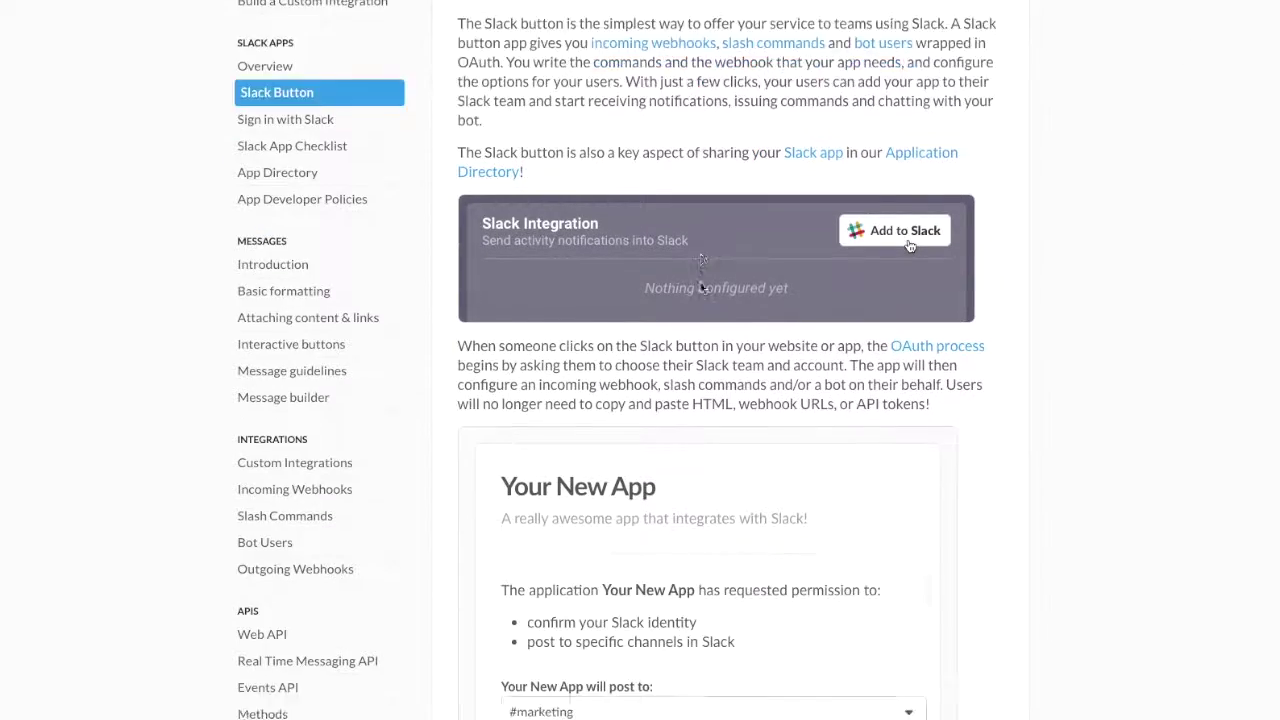
{"action": "scroll", "coordinate": [690, 310], "scroll_direction": "down", "scroll_amount": 10}
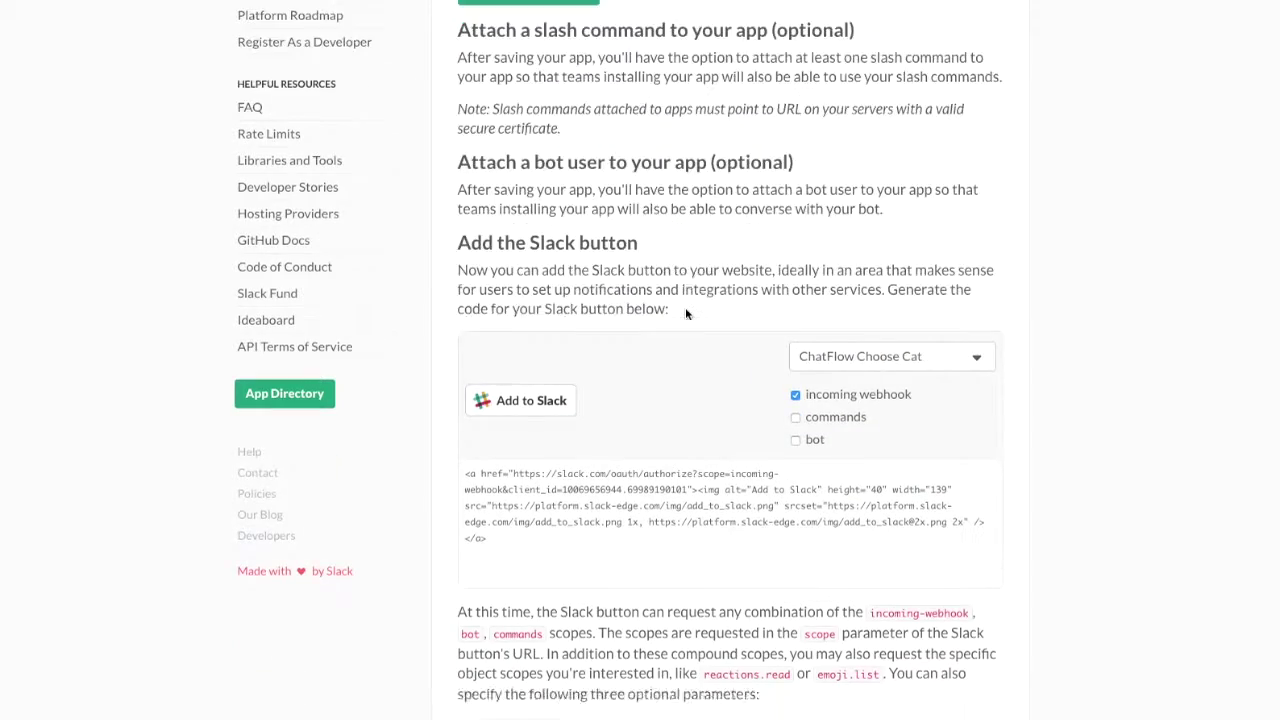
{"action": "left_click", "coordinate": [796, 147]}
{"action": "left_click", "coordinate": [796, 170]}
{"action": "left_click", "coordinate": [535, 139]}
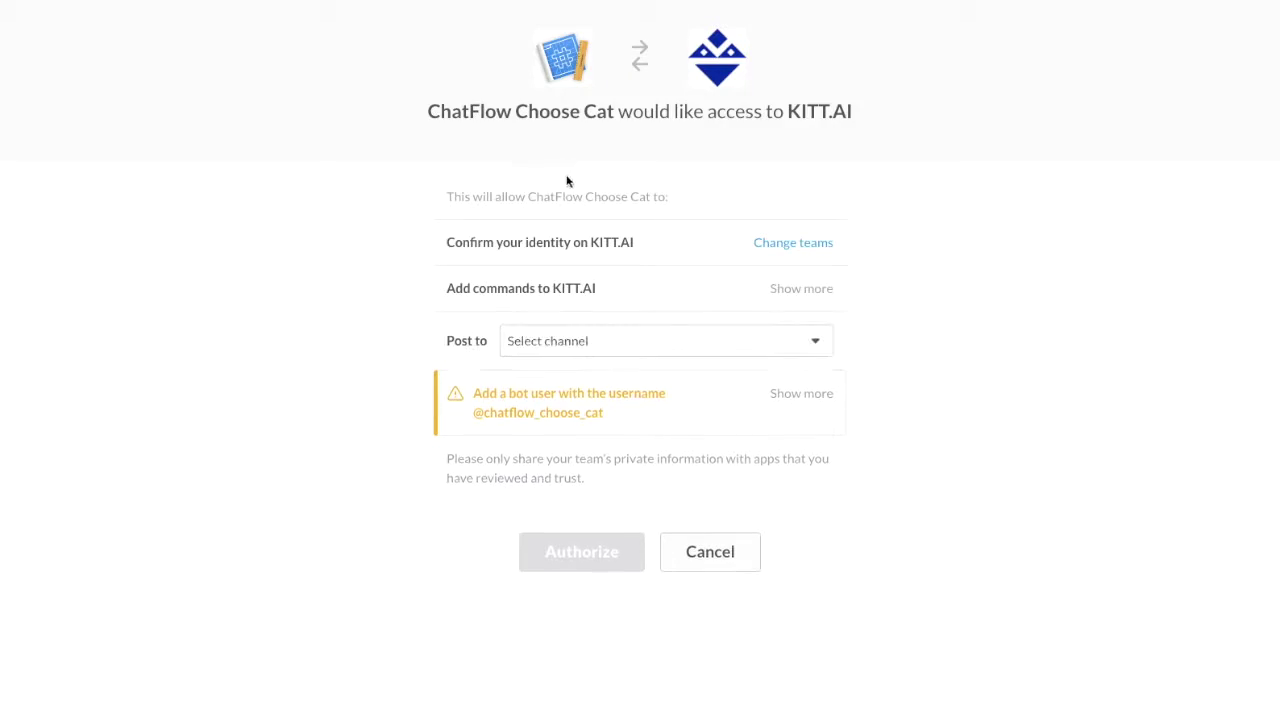
Choose #demochannel as the channel to post to and authorize ChatFlow Choose Cat for the KITT.AI team
{"action": "left_click", "coordinate": [589, 344]}
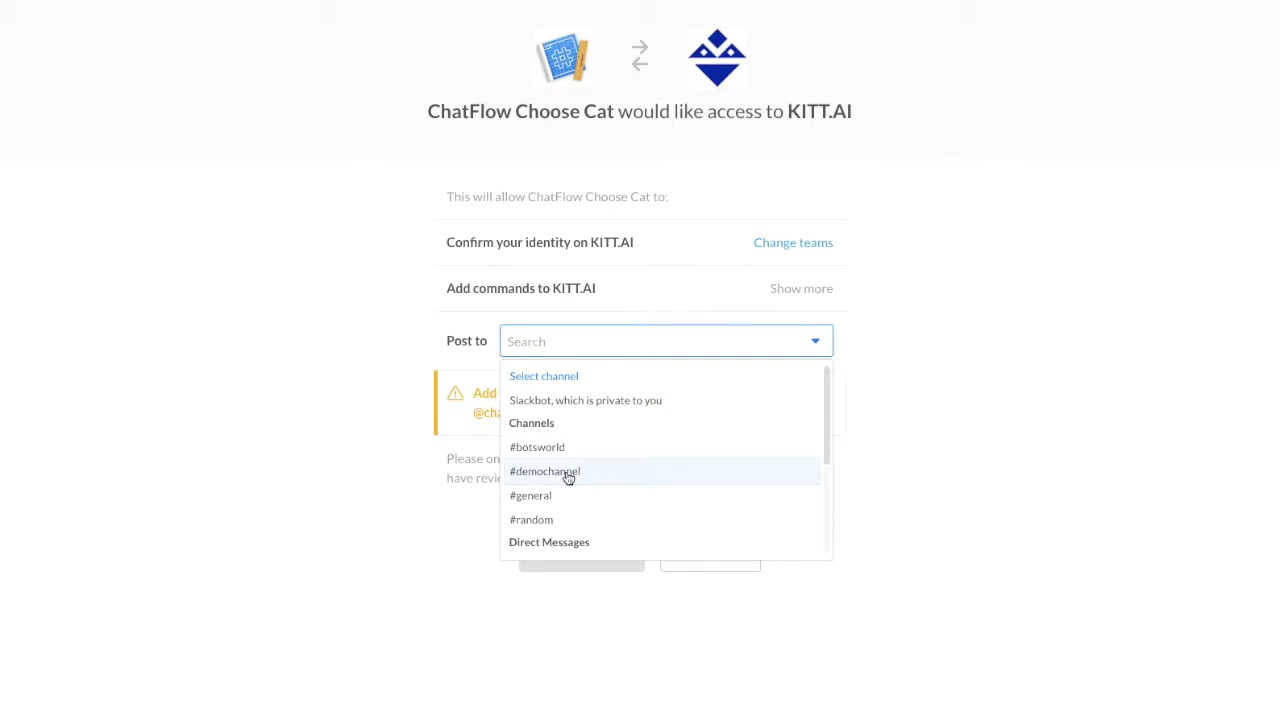
{"action": "left_click", "coordinate": [569, 474]}
{"action": "left_click", "coordinate": [567, 546]}
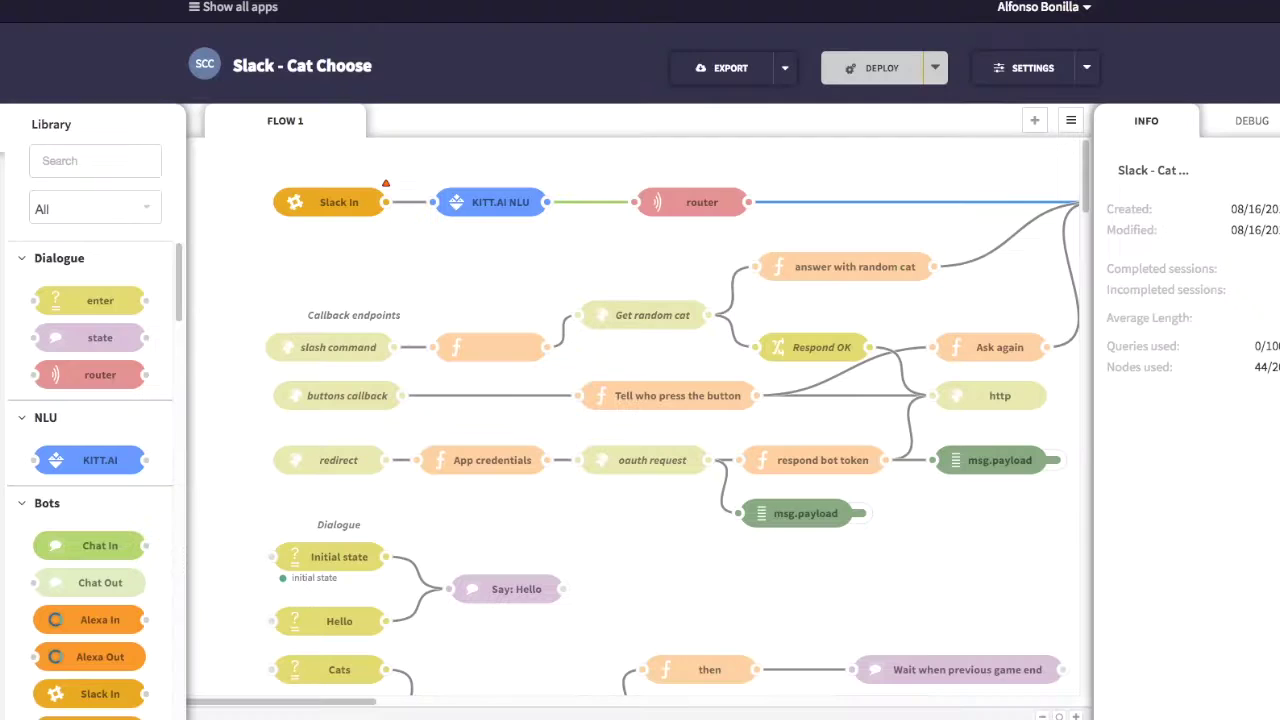
Configure the Slack In node with a new slackbot-controller named Cat Bot, pasting in the Slack bot token
{"action": "double_click", "coordinate": [328, 202]}
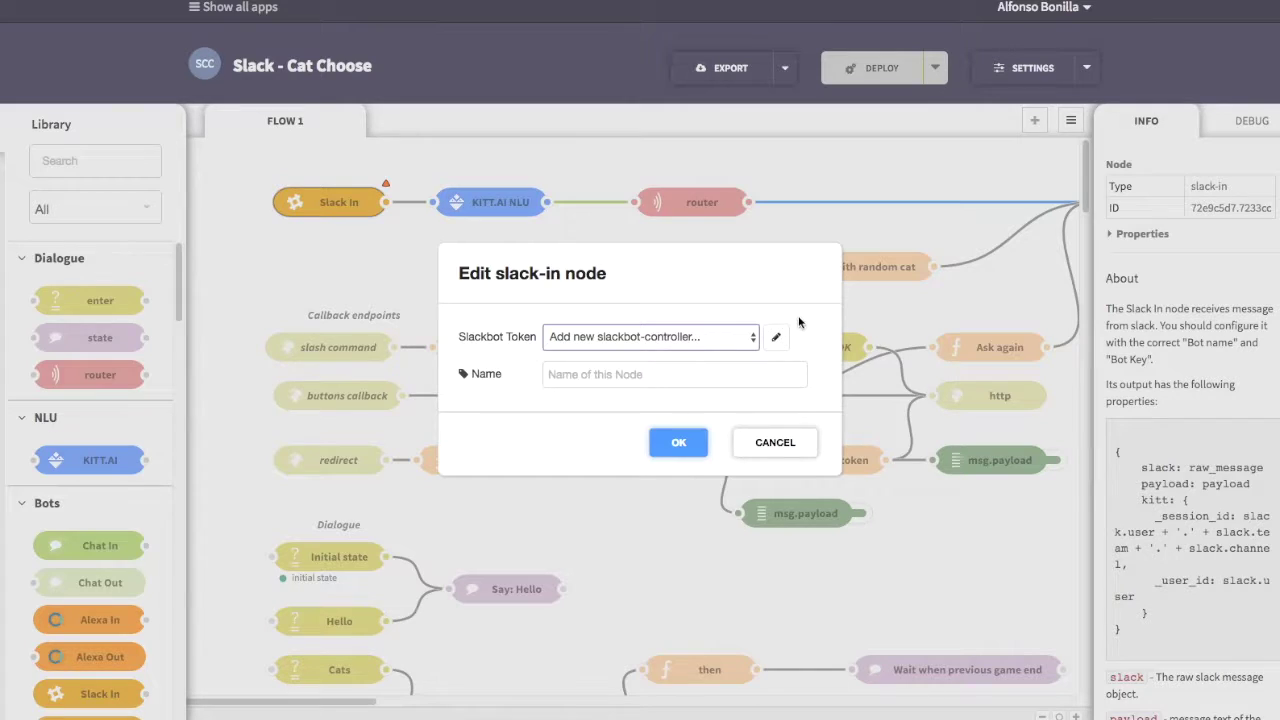
{"action": "left_click", "coordinate": [776, 337]}
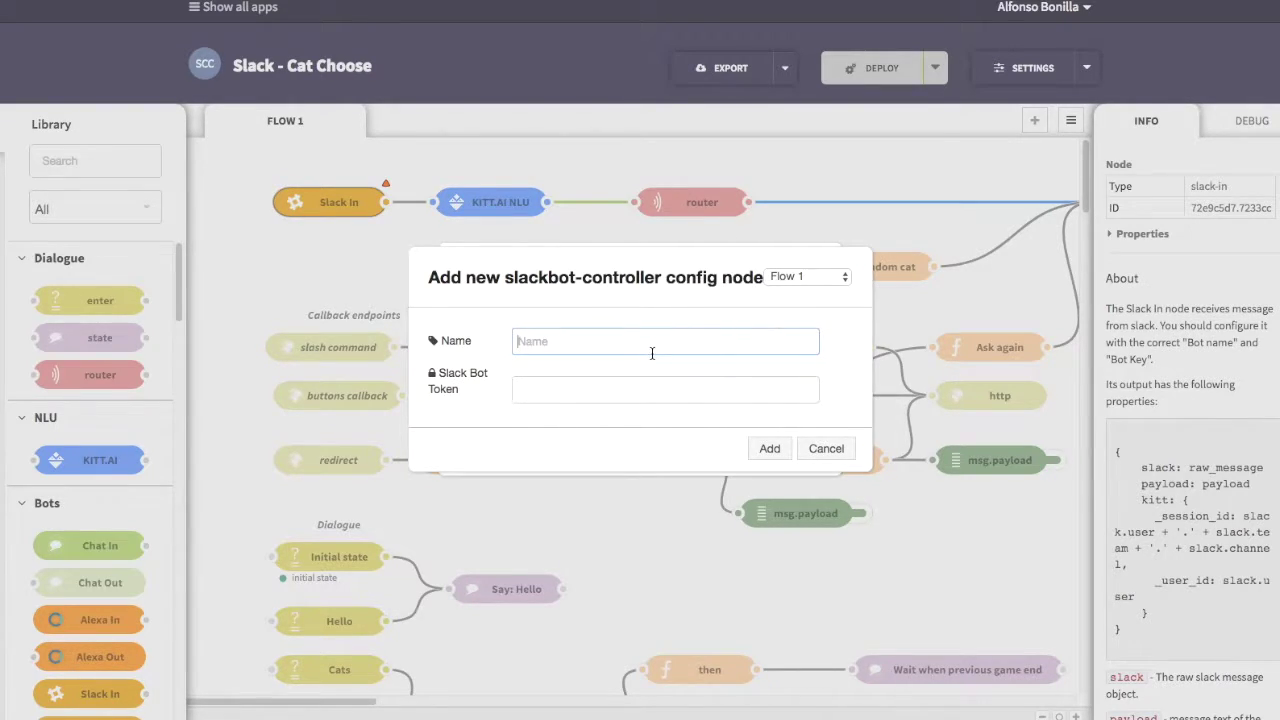
{"action": "type", "text": "Cat Bot"}
{"action": "left_click", "coordinate": [560, 390]}
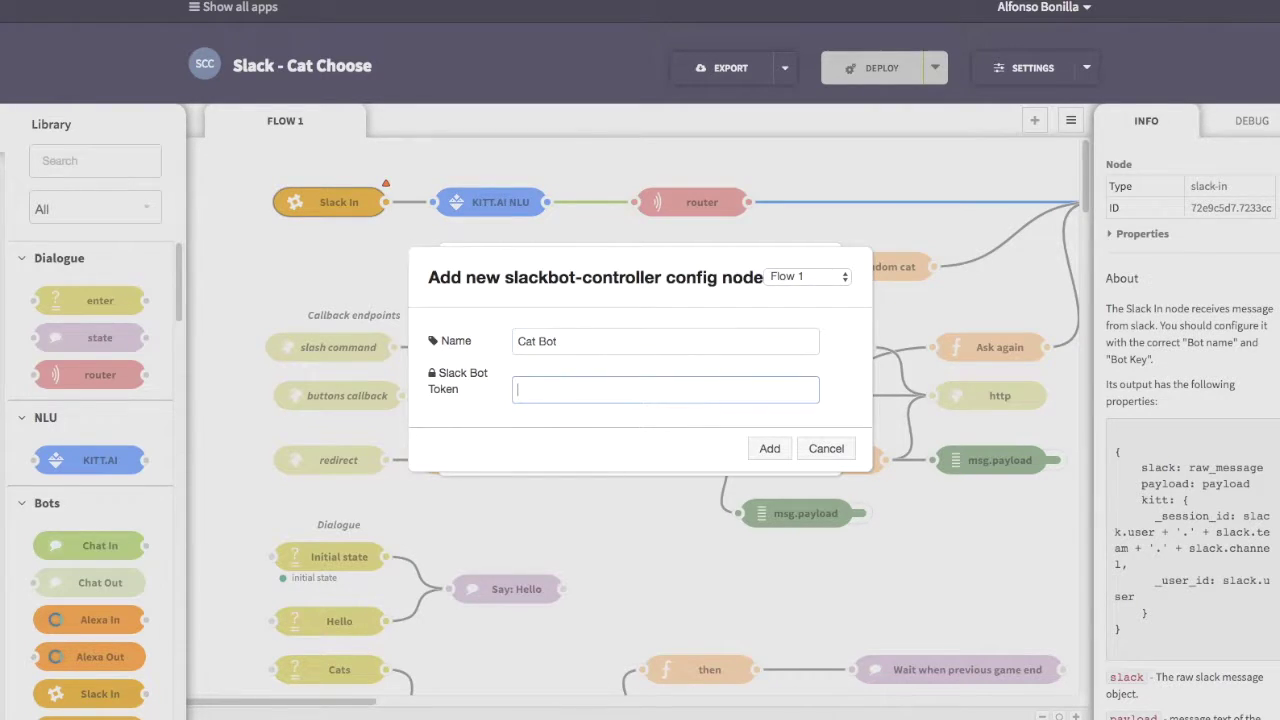
{"action": "key", "text": "super+v"}
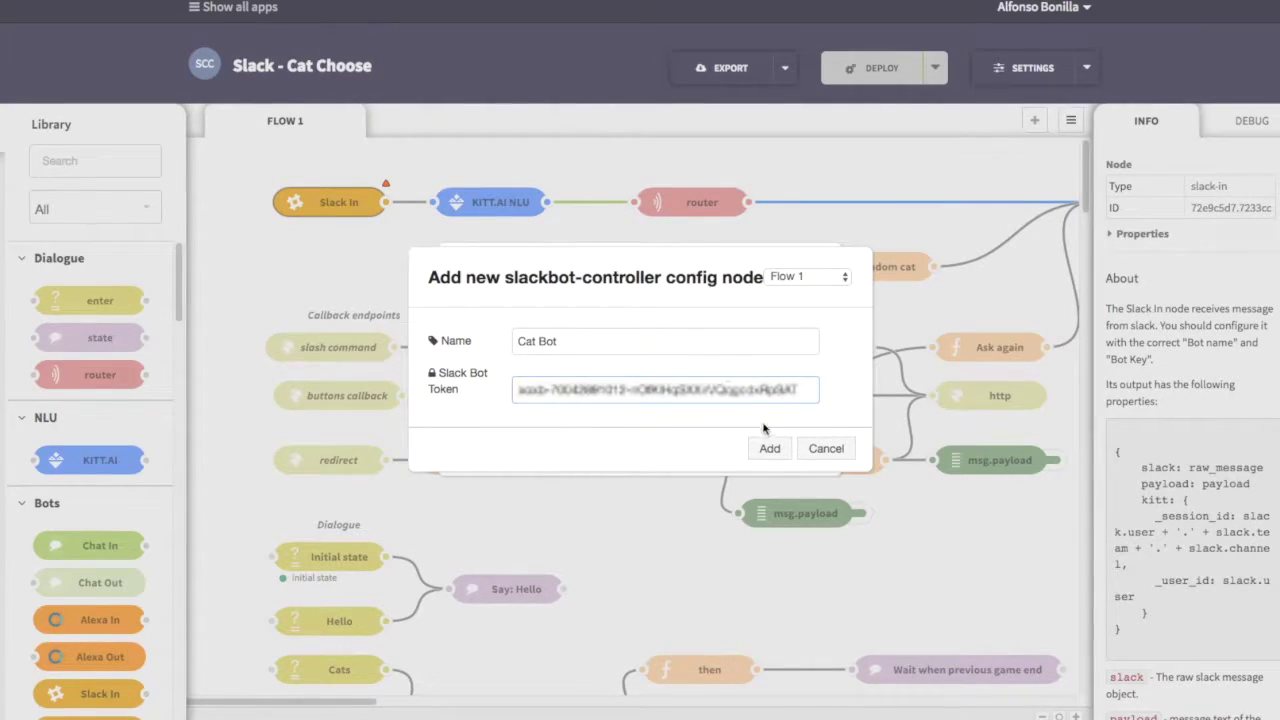
{"action": "left_click", "coordinate": [770, 451]}
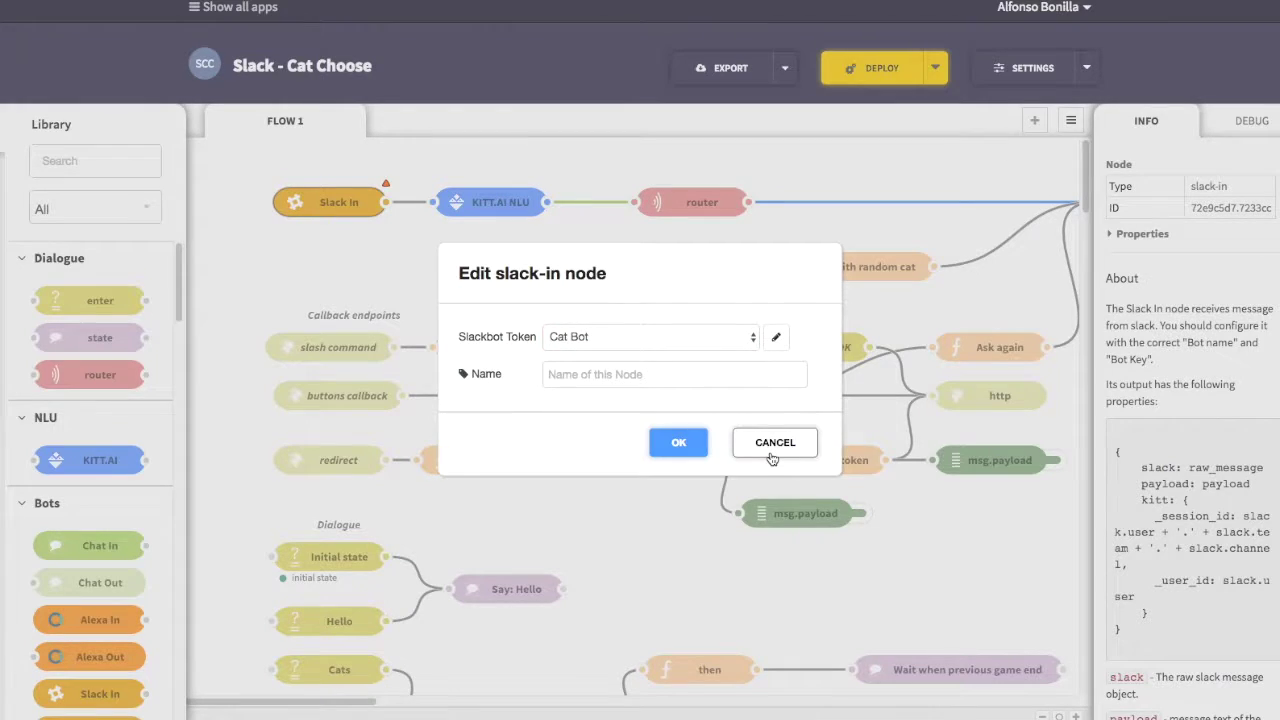
{"action": "left_click", "coordinate": [676, 444]}
Assign the Cat Bot token to the Slack Out node and deploy the flow
{"action": "left_click_drag", "start_coordinate": [380, 706], "coordinate": [494, 706]}
{"action": "double_click", "coordinate": [598, 192]}
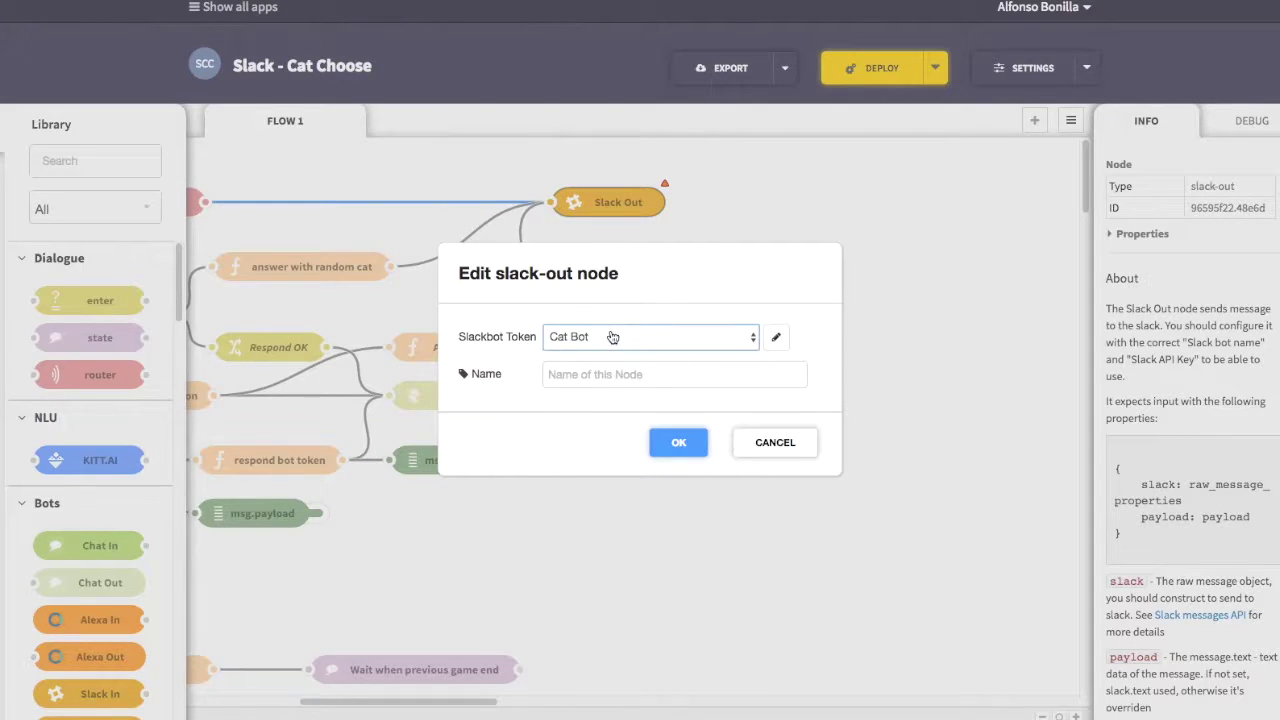
{"action": "left_click", "coordinate": [672, 442]}
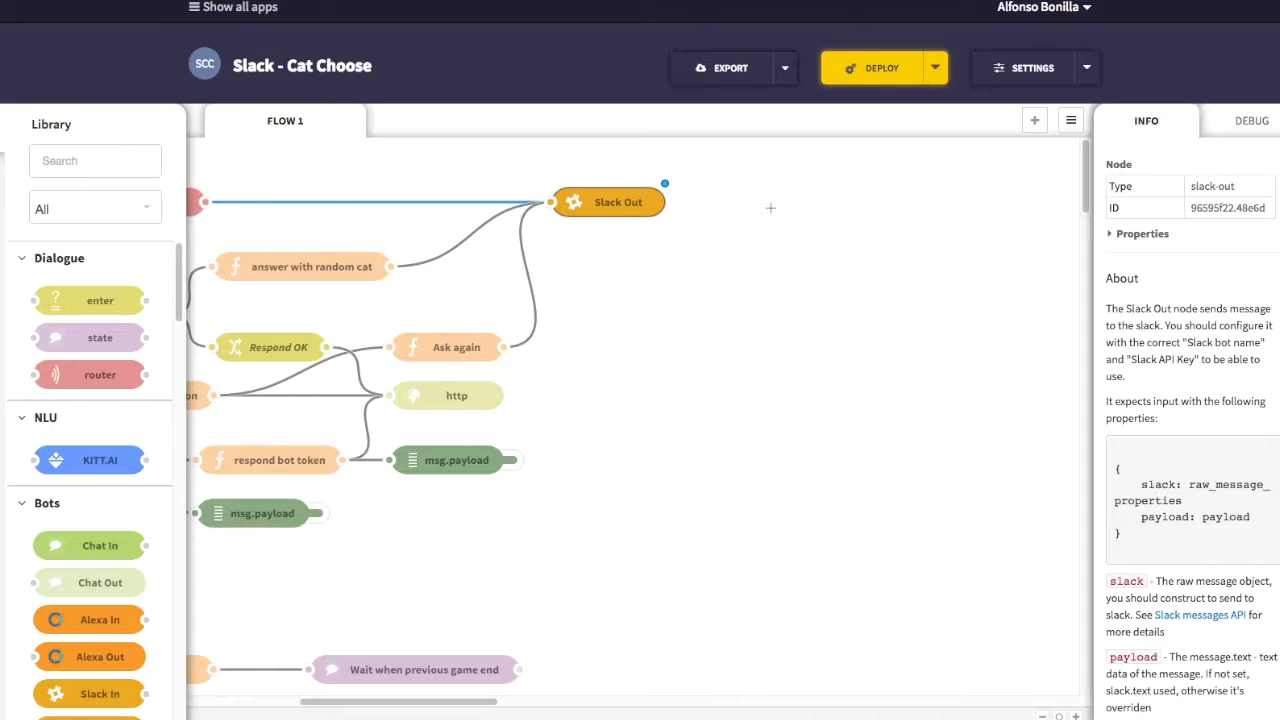
{"action": "left_click", "coordinate": [893, 76]}
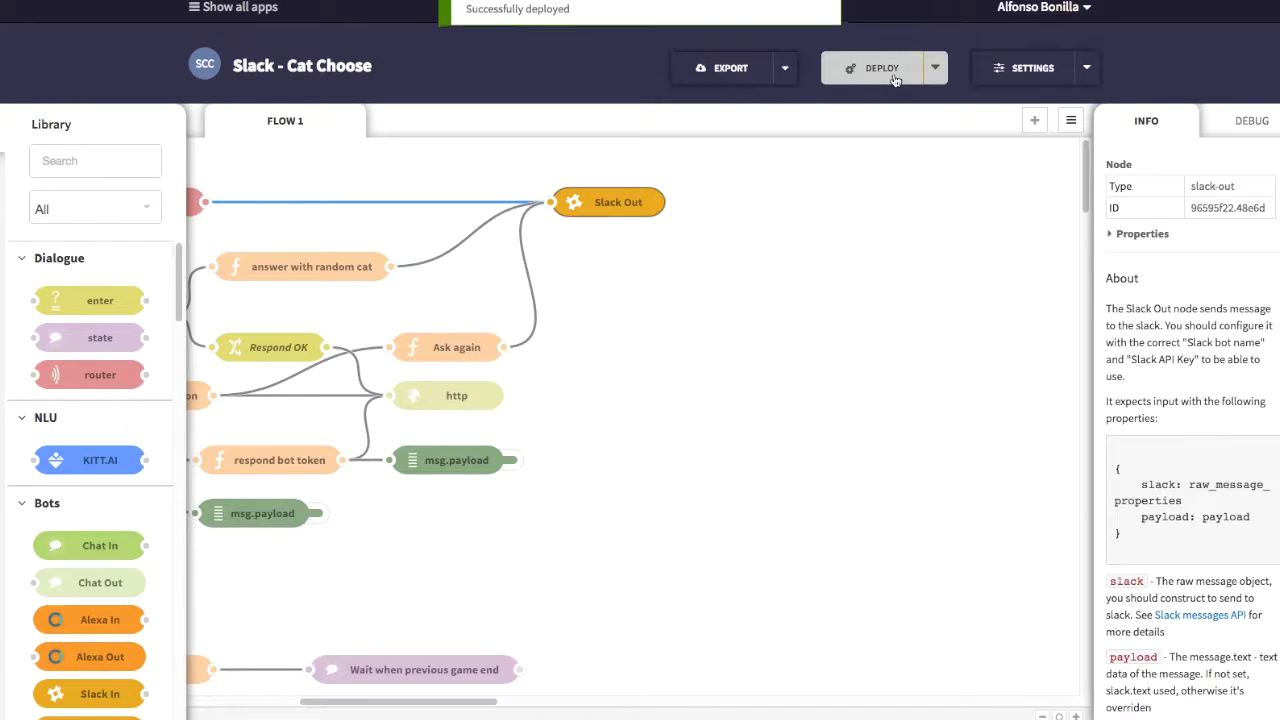
Switch to Slack and run the /randcat command in the #random channel
{"action": "type", "text": "/"}
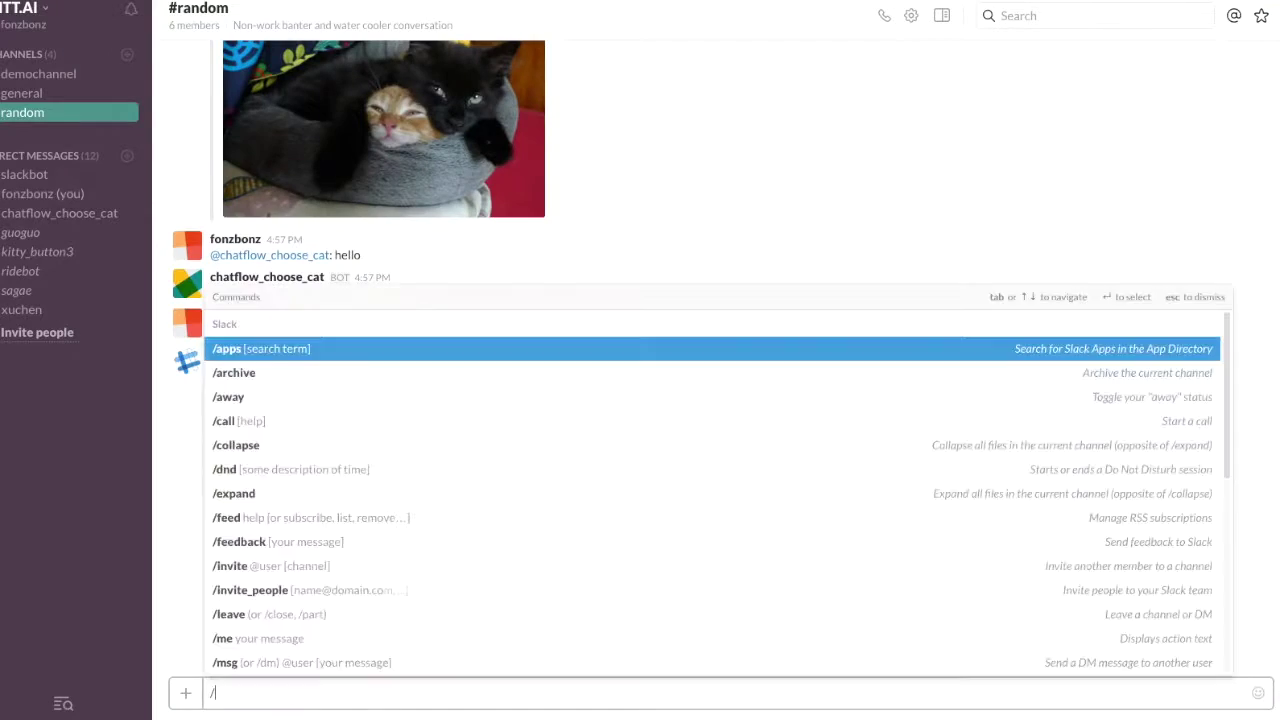
{"action": "type", "text": "randcat"}
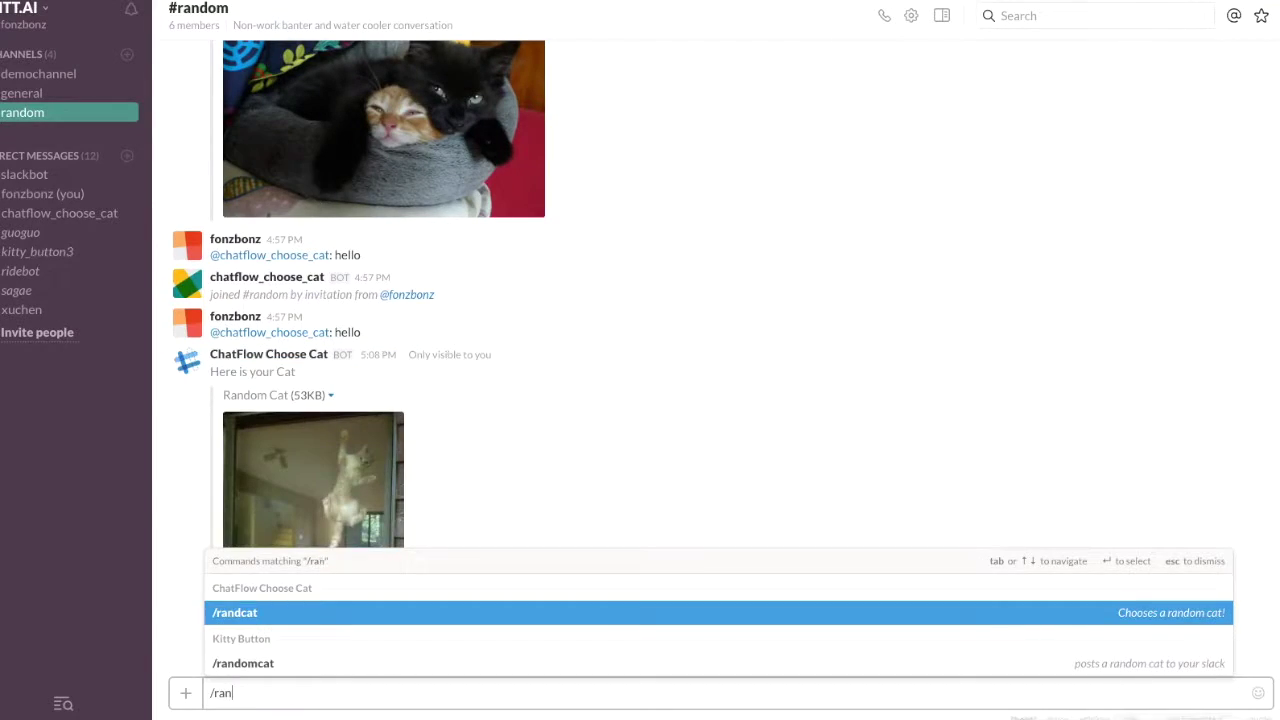
{"action": "key", "text": "Return"}
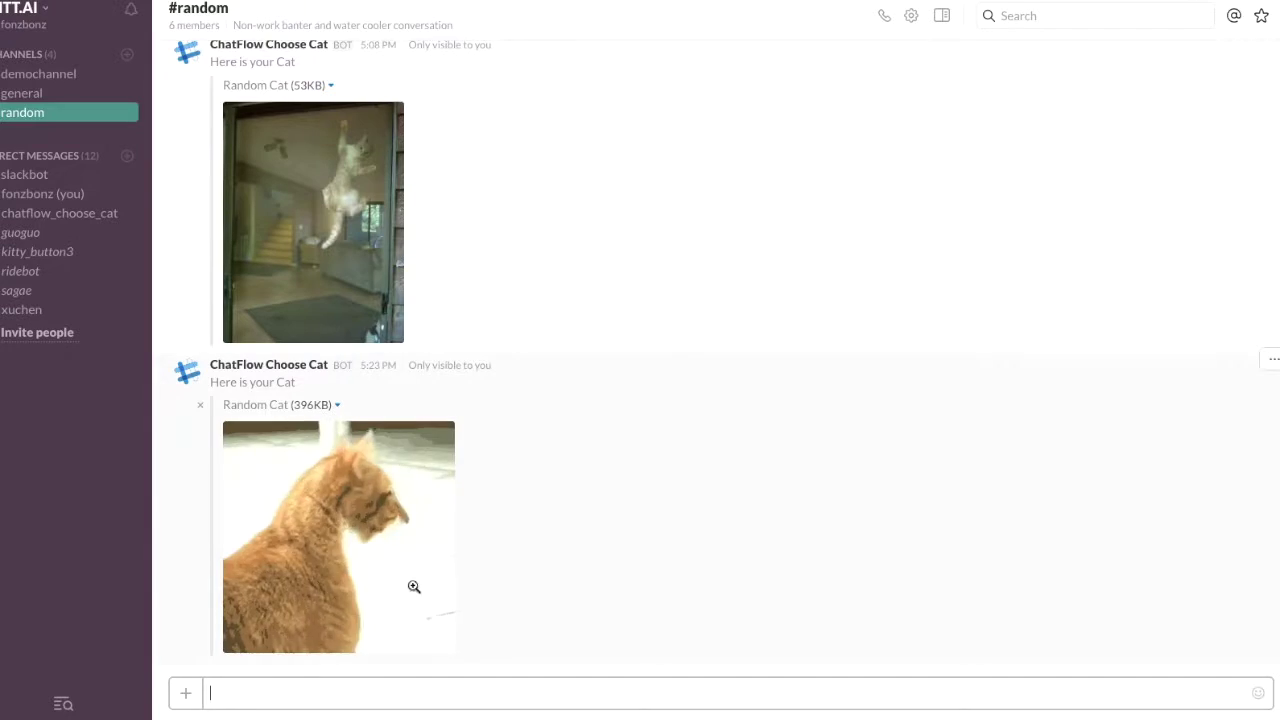